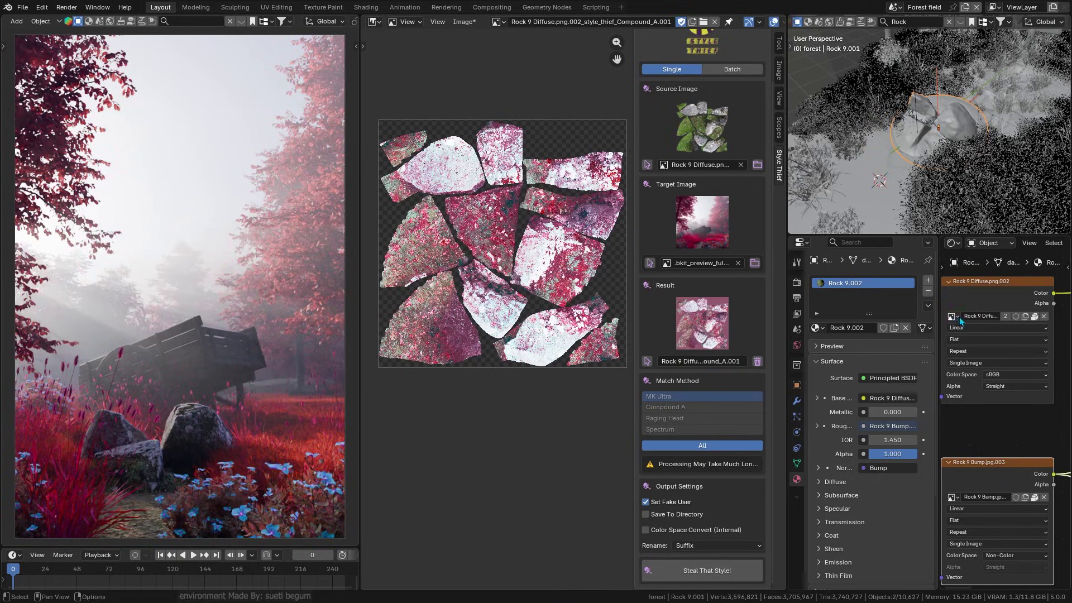
Assign the style-matched diffuse image to the Rock 9 material's base color texture node.
{"action": "left_click", "coordinate": [805, 330]}
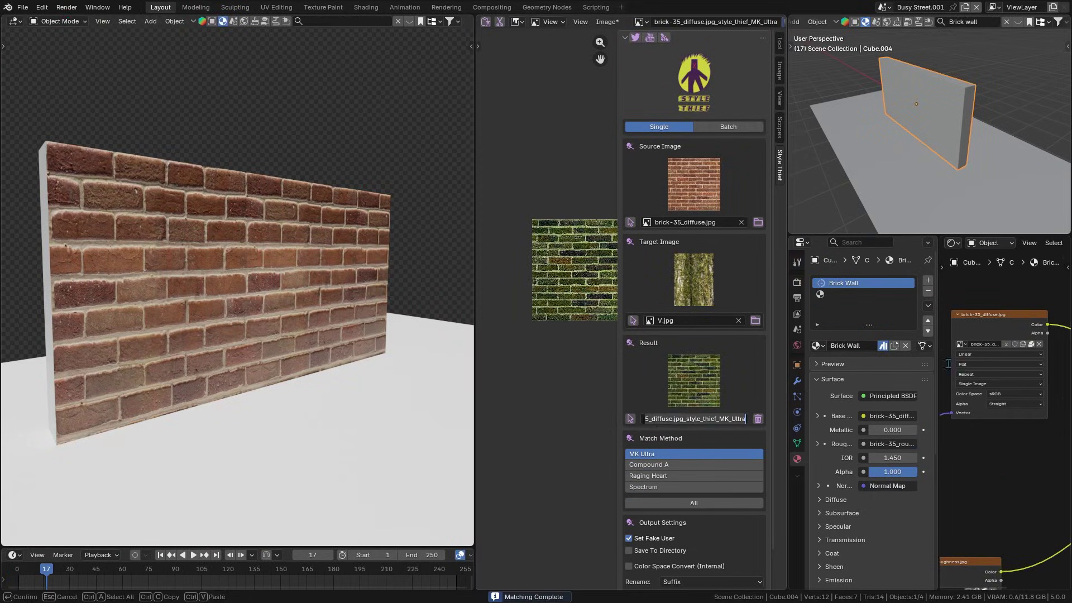
Assign the image brick-35_diffuse.jpg_style_thief_MK_Ultra to the Brick Wall material's diffuse texture node.
{"action": "key", "text": "Return"}
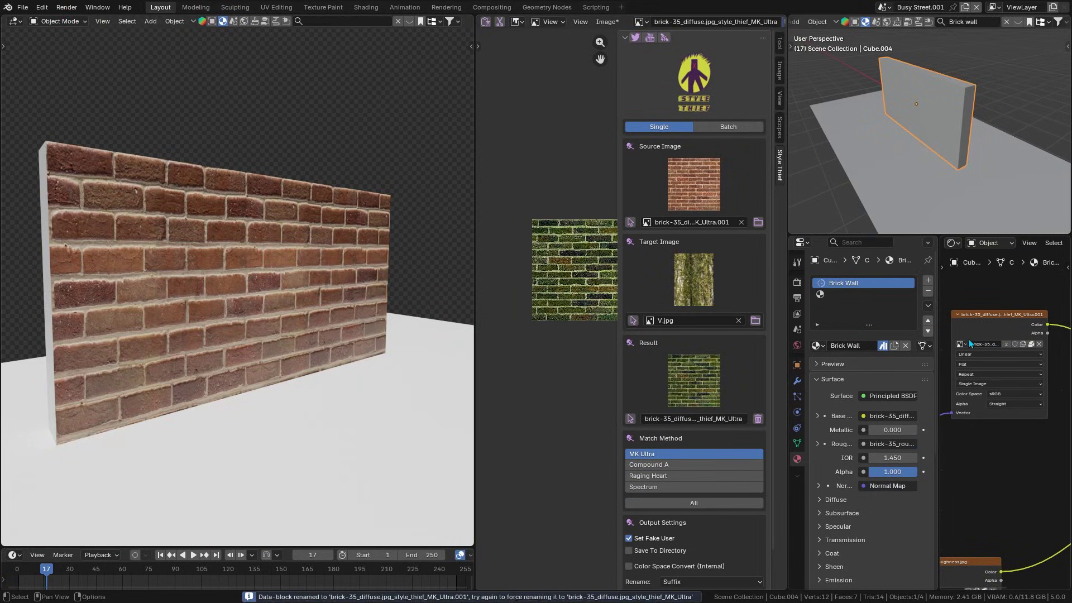
{"action": "left_click", "coordinate": [960, 345]}
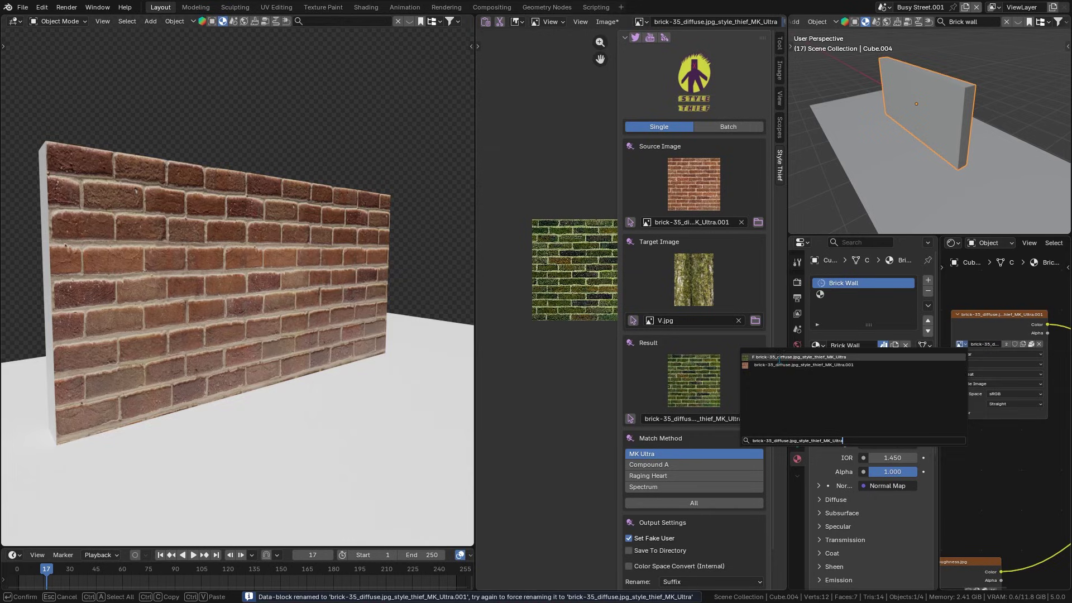
{"action": "left_click", "coordinate": [779, 357]}
{"action": "middle_click_drag", "start_coordinate": [226, 277], "coordinate": [253, 321]}
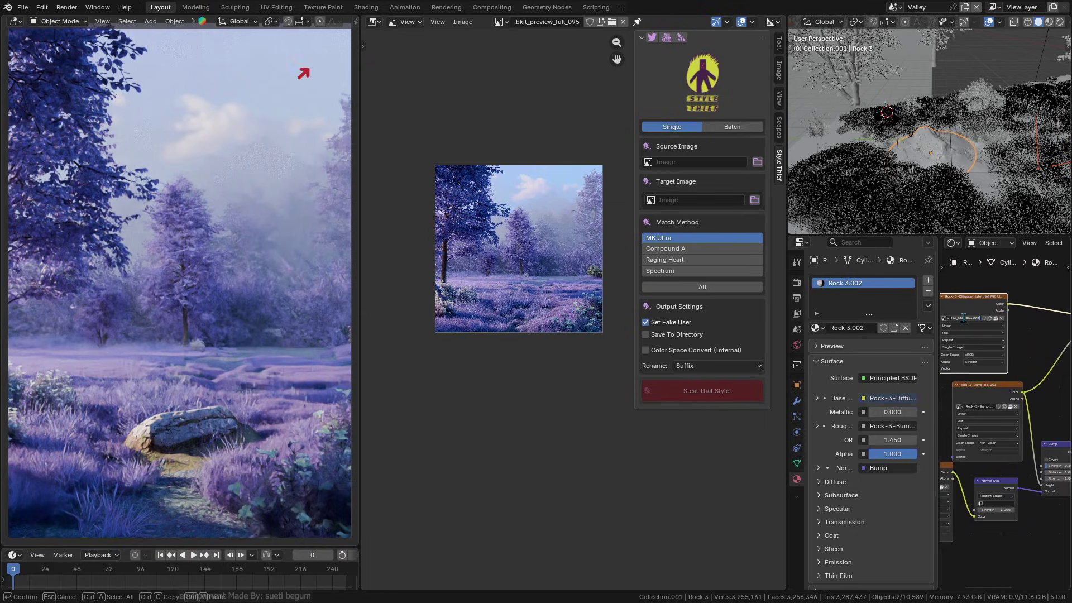
Set the Style Thief source image to Rock-3-Diffuse.png_style_thief_MK_Ultra.001_style_thief_MK_Ultra.002.
{"action": "left_click", "coordinate": [695, 162]}
{"action": "type", "text": "Rock-3-Diffuse.png_style_thief_MK_Ultra.001_style_thief_MK_Ultra.002"}
{"action": "left_click", "coordinate": [682, 180]}
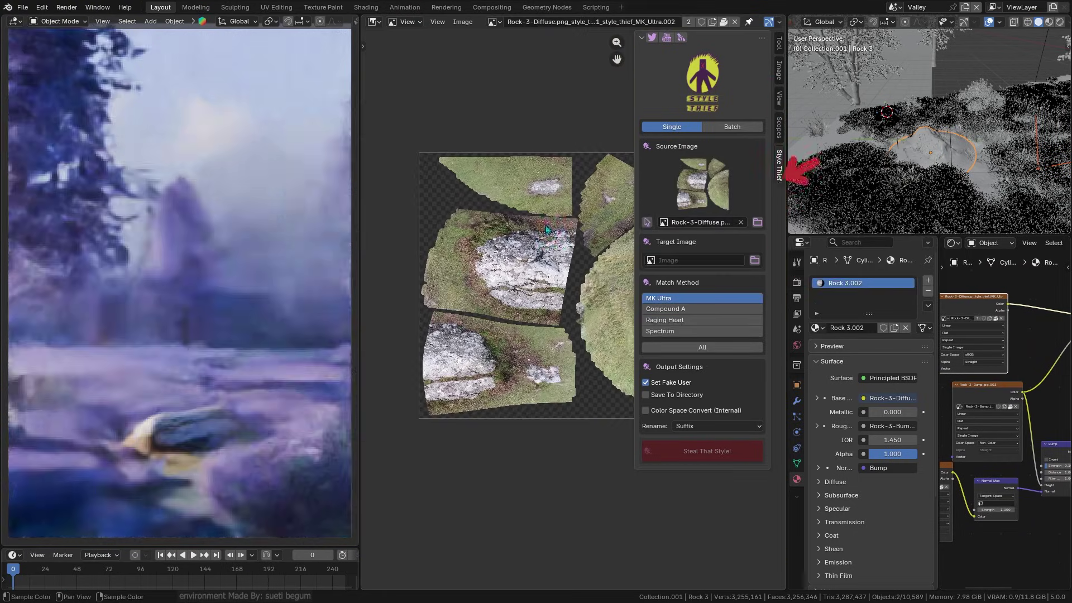
{"action": "middle_click_drag", "start_coordinate": [566, 253], "coordinate": [547, 217]}
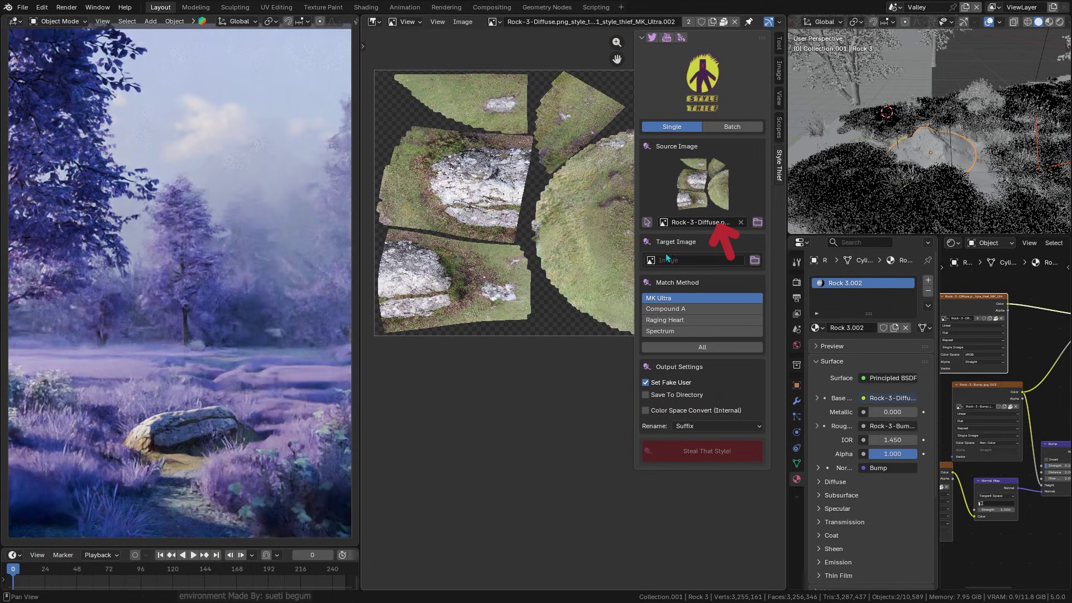
Set the target image to .bkit_preview_full_095 and run the style match on the rock texture with MK Ultra.
{"action": "left_click", "coordinate": [733, 262]}
{"action": "left_click", "coordinate": [687, 306]}
{"action": "scroll", "coordinate": [555, 282], "scroll_direction": "up", "scroll_amount": 6}
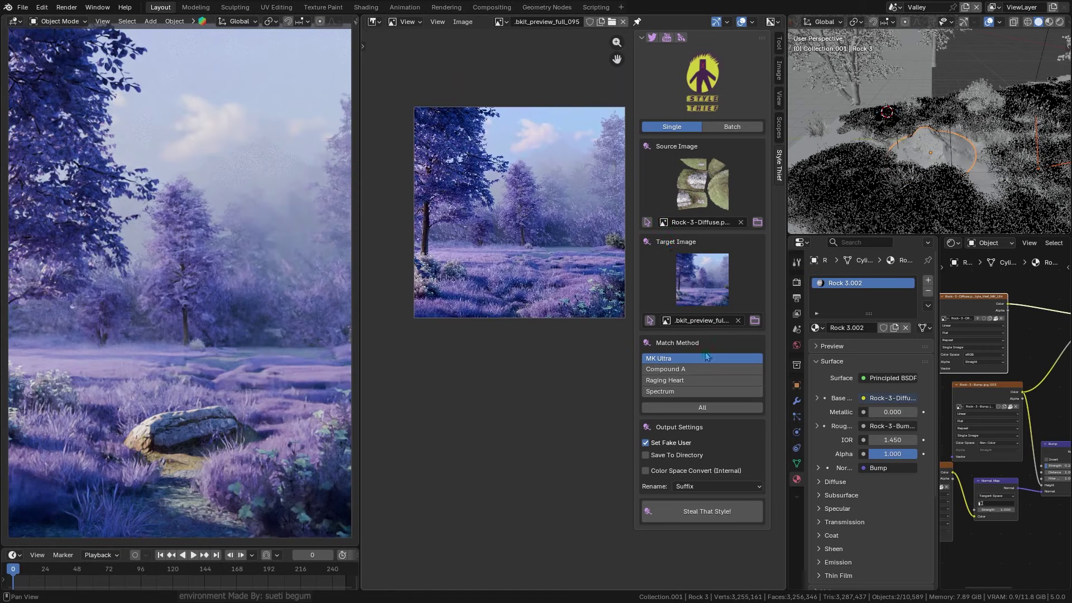
{"action": "left_click", "coordinate": [712, 517]}
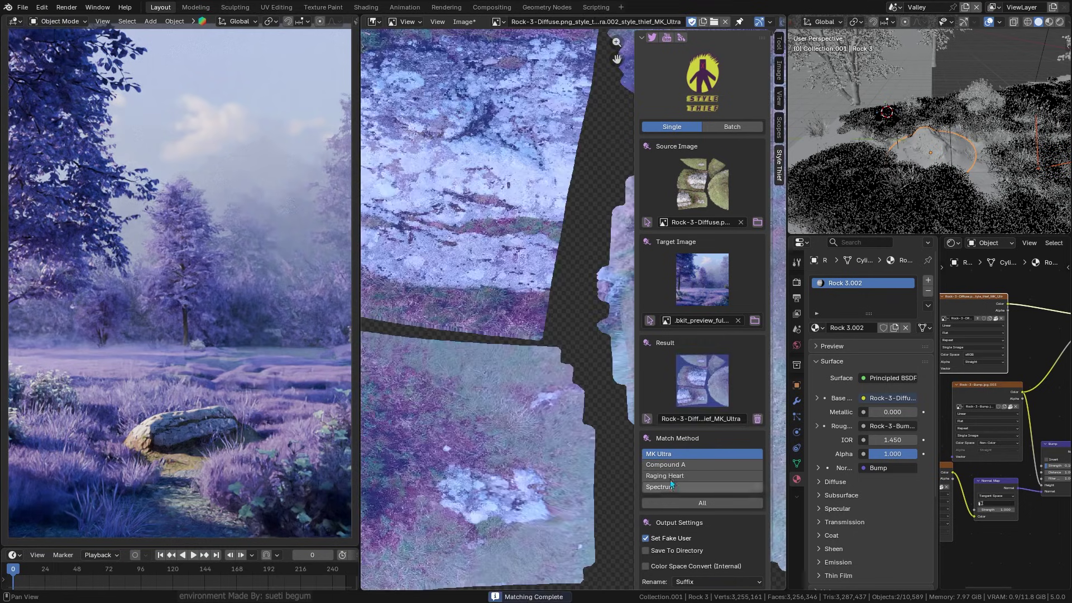
{"action": "scroll", "coordinate": [546, 322], "scroll_direction": "down", "scroll_amount": 3}
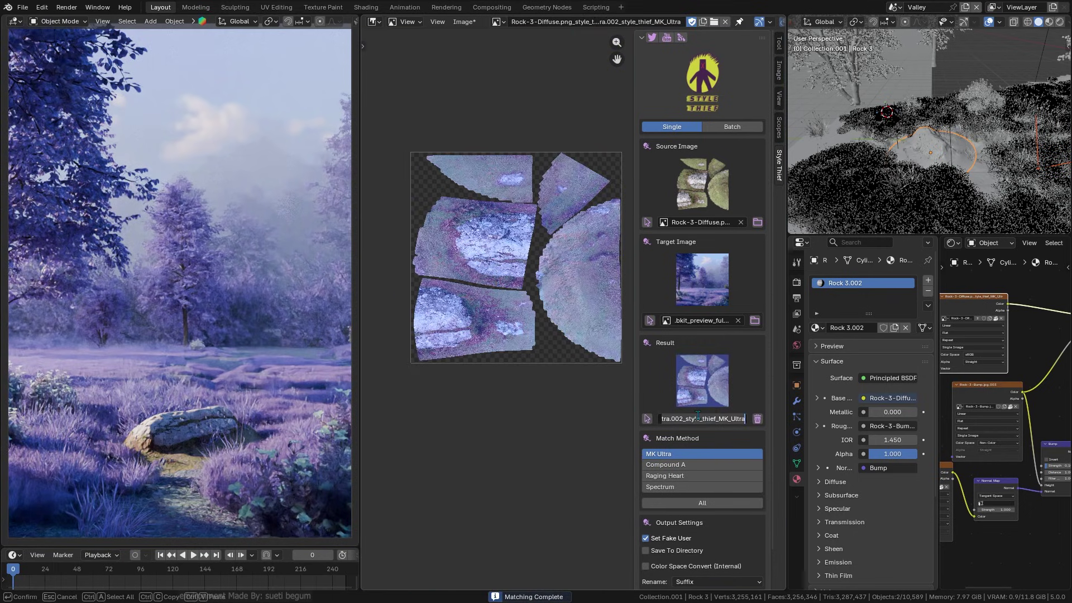
Assign Rock-3-Diffuse.png_style_thief_MK_Ultra.001_style_thief_MK_Ultra.002_style_thief_MK_Ultra to the Rock 3.002 material's diffuse texture node.
{"action": "scroll", "coordinate": [965, 306], "scroll_direction": "up", "scroll_amount": 3}
{"action": "left_click", "coordinate": [970, 308]}
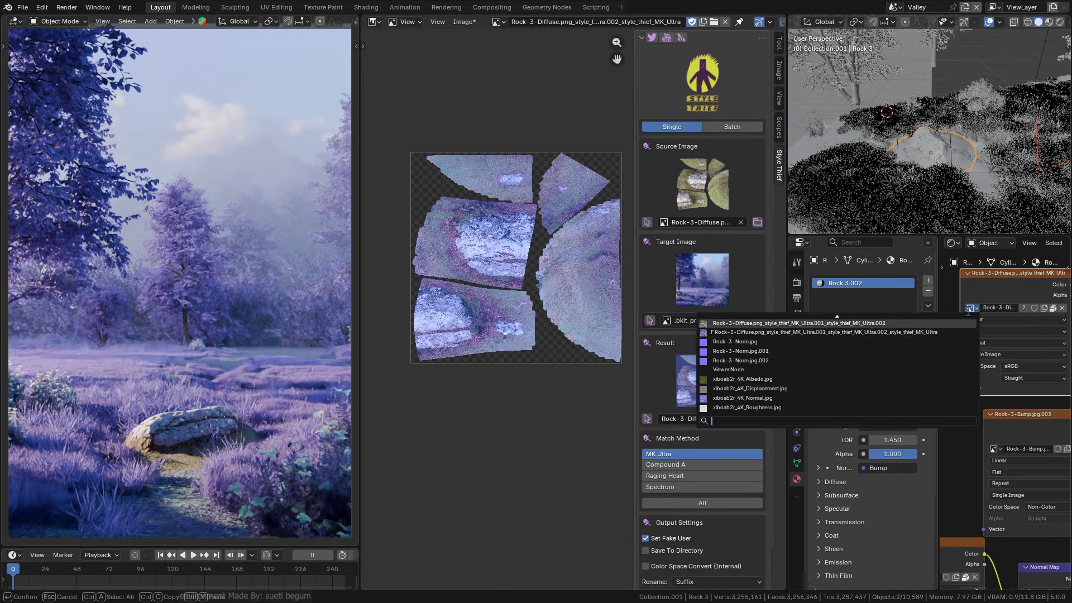
{"action": "type", "text": "Rock-3-Diffuse.png_style_thief_MK_Ultra.001_style_thief_MK_Ultra.002_style_thief_MK_Ultra"}
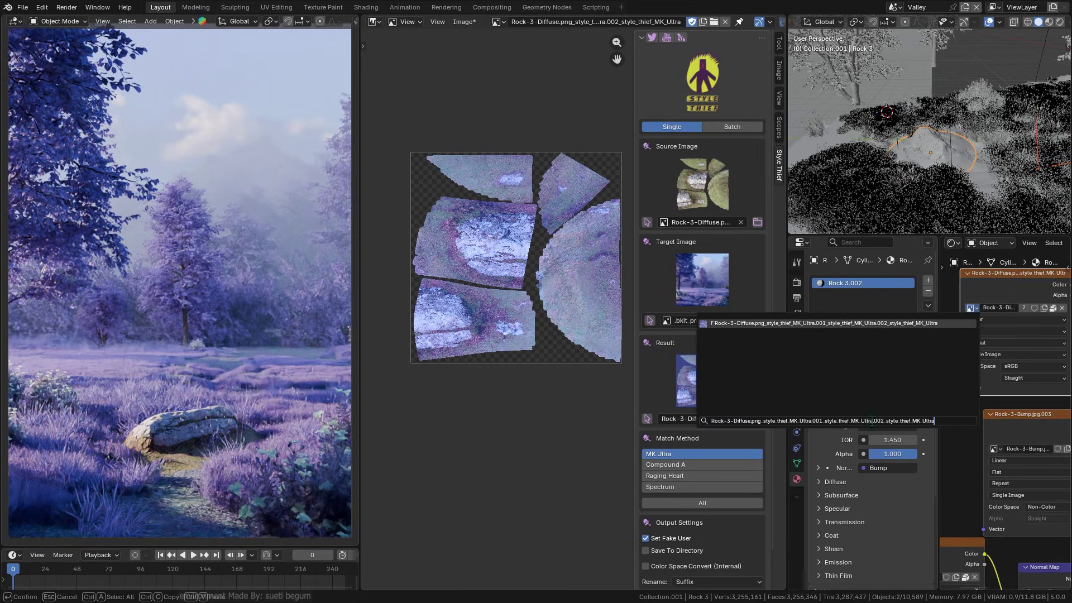
{"action": "left_click", "coordinate": [716, 322]}
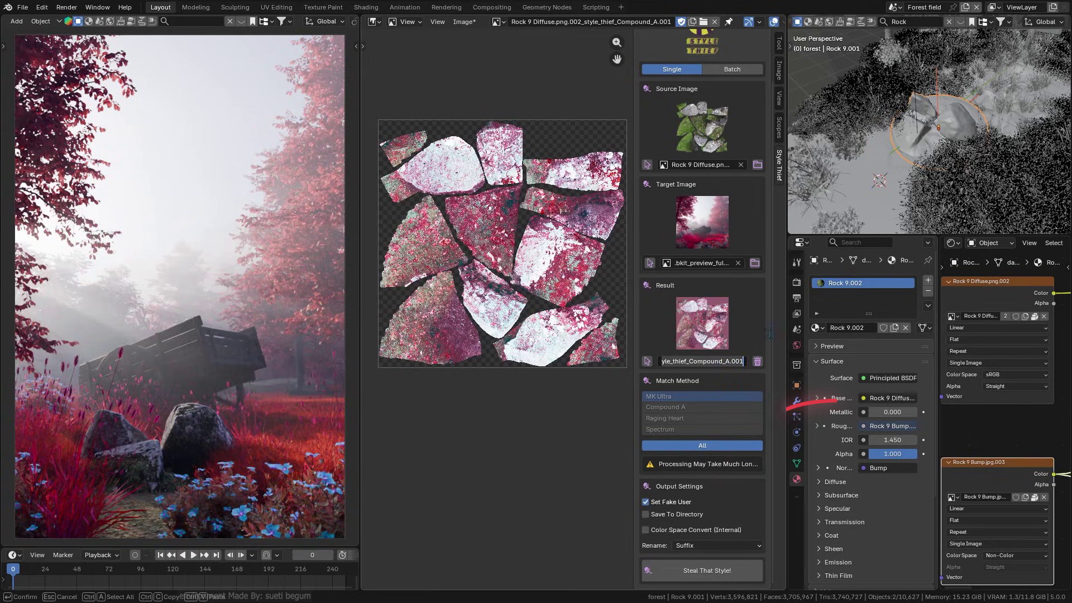
Assign Rock 9 Diffuse.png.002_style_thief_Compound_A.001 to the Rock 9.002 material's diffuse texture node.
{"action": "left_click", "coordinate": [951, 316]}
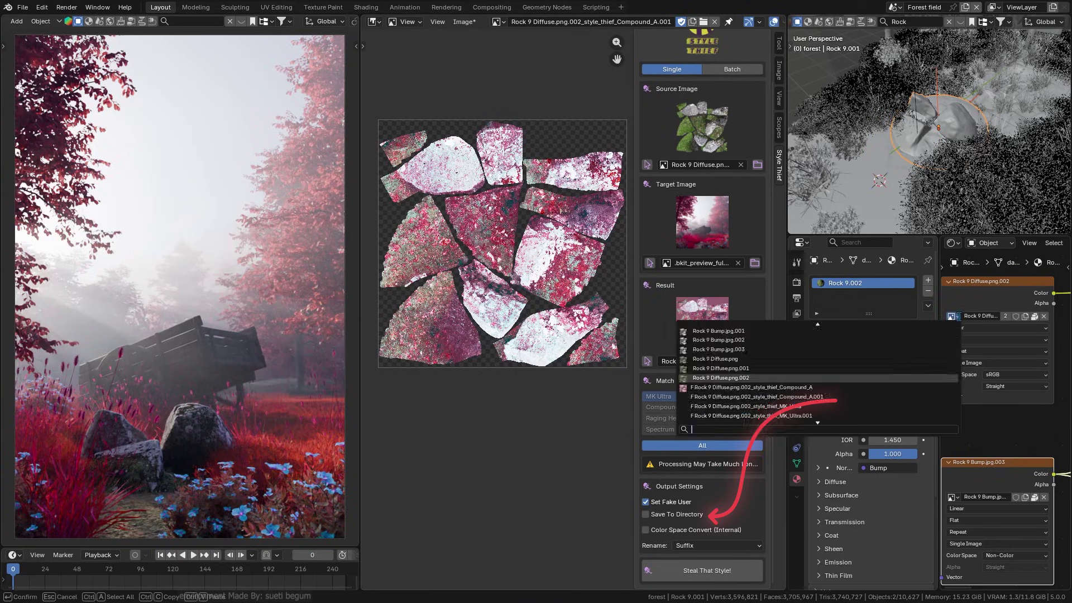
{"action": "left_click", "coordinate": [757, 397]}
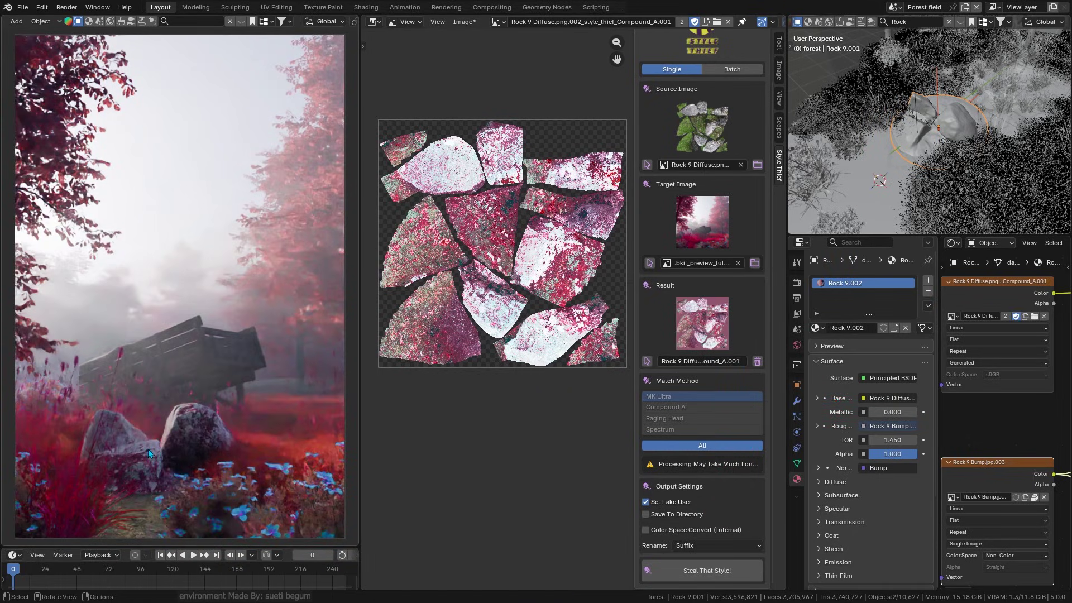
Rotate the Rock 9.001 object about the Z axis and move it along Z.
{"action": "middle_click_drag", "start_coordinate": [903, 149], "coordinate": [914, 128]}
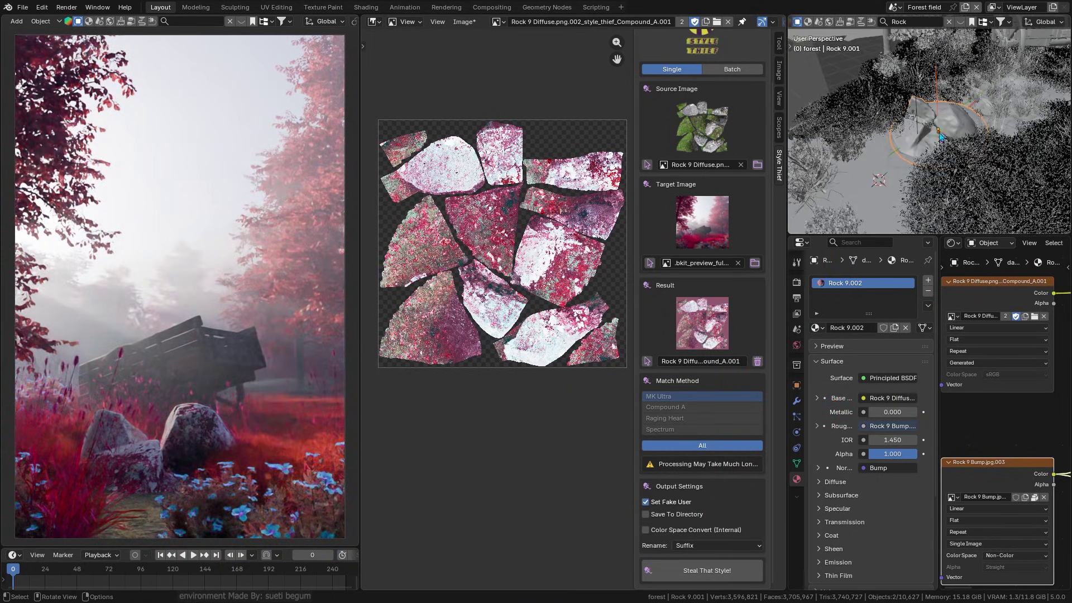
{"action": "scroll", "coordinate": [1003, 171], "scroll_direction": "up", "scroll_amount": 2}
{"action": "key", "text": "r"}
{"action": "key", "text": "z"}
{"action": "left_click", "coordinate": [948, 219]}
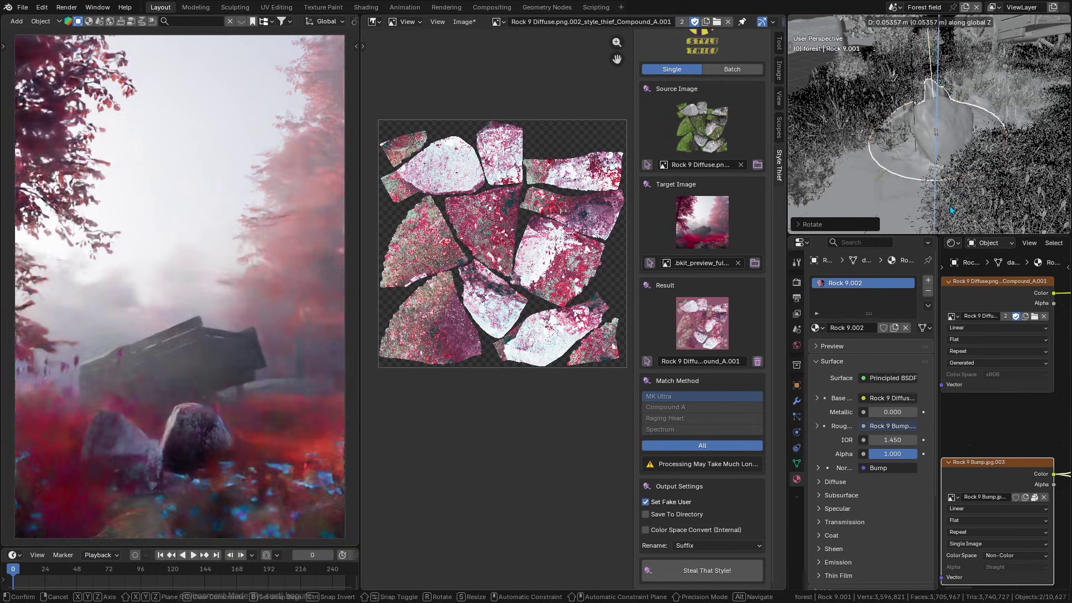
{"action": "key", "text": "g"}
{"action": "key", "text": "z"}
{"action": "left_click", "coordinate": [990, 188], "text": "shift"}
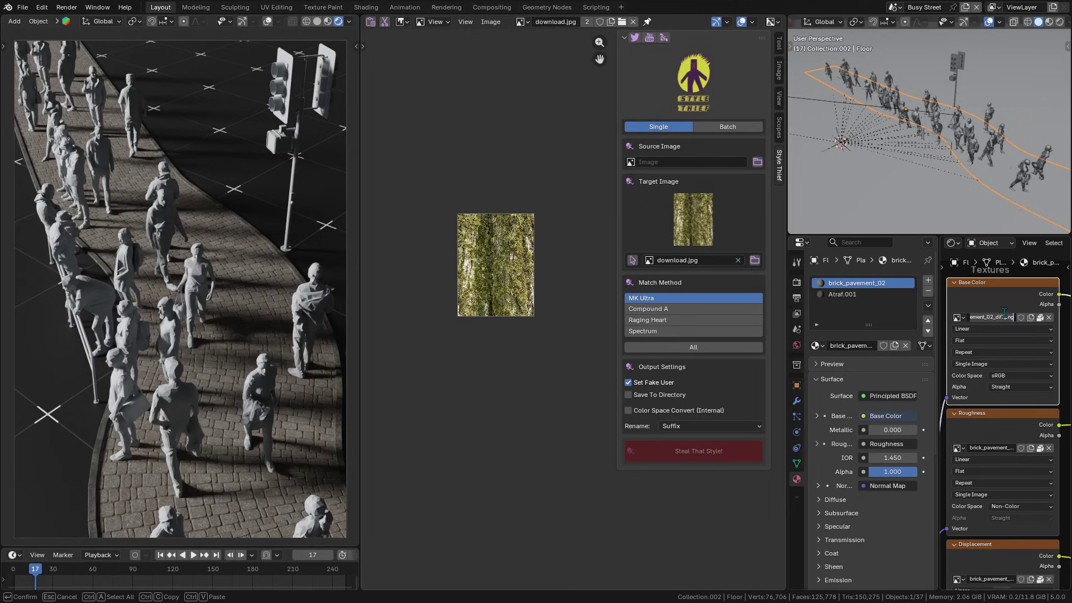
Set brick_pavement_02_diff.png as the source image and run the MK Ultra style match against download.jpg.
{"action": "left_click", "coordinate": [686, 163]}
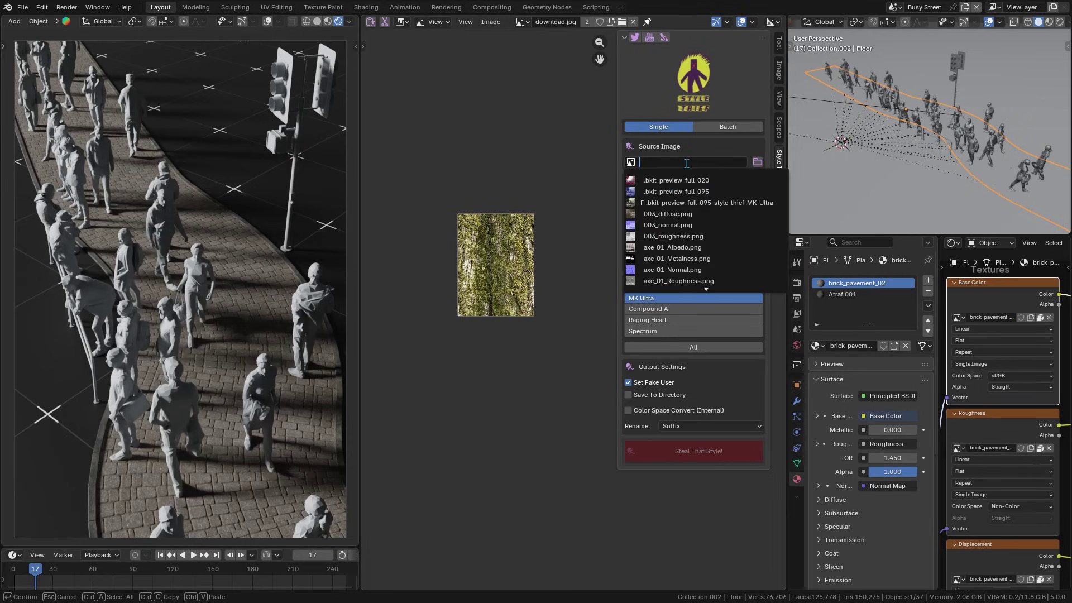
{"action": "type", "text": "brick_pavement_02_diff.png"}
{"action": "left_click", "coordinate": [639, 180]}
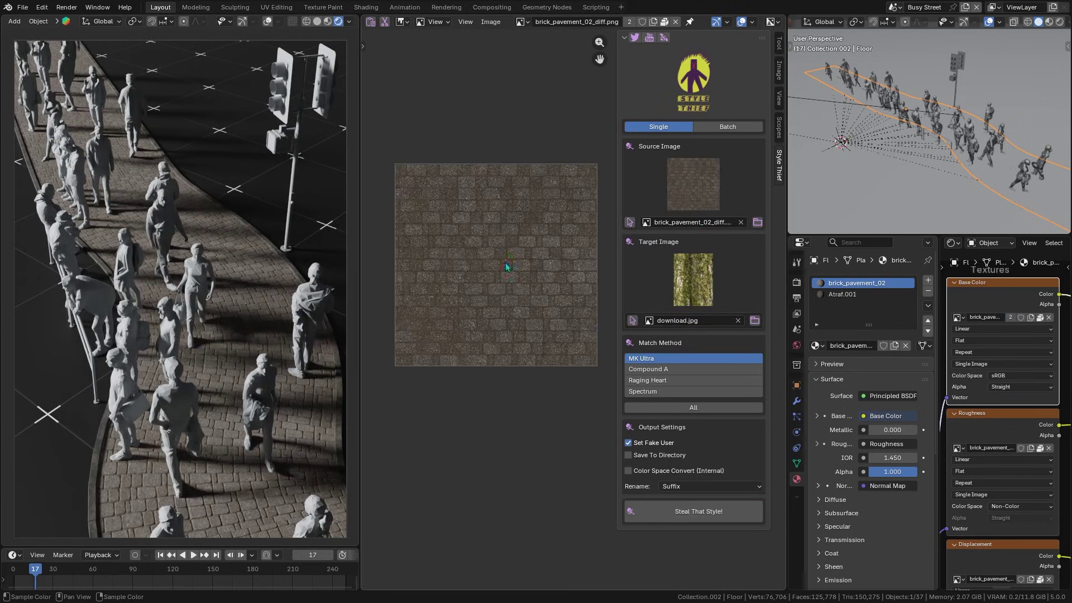
{"action": "left_click", "coordinate": [676, 519]}
{"action": "middle_click_drag", "start_coordinate": [505, 325], "coordinate": [497, 290]}
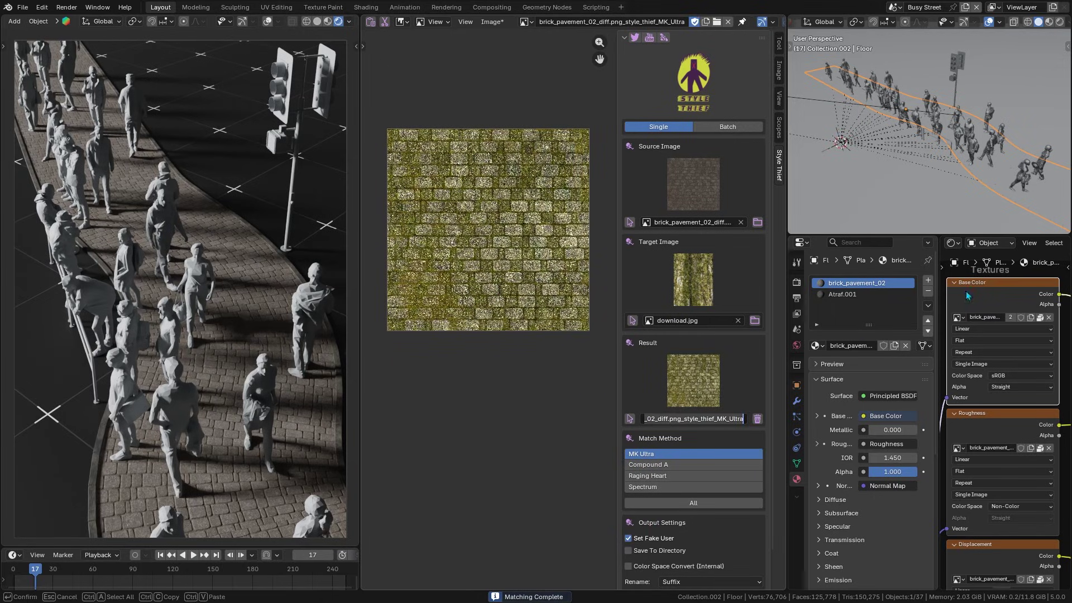
Assign brick_pavement_02_diff.png_style_thief_MK_Ultra to the Base Color texture node of the brick_pavement_02 material.
{"action": "left_click", "coordinate": [959, 317]}
{"action": "left_click", "coordinate": [958, 317]}
{"action": "type", "text": "brick_pavement_02_diff.png_style_thief_MK_Ultra"}
{"action": "left_click", "coordinate": [757, 333]}
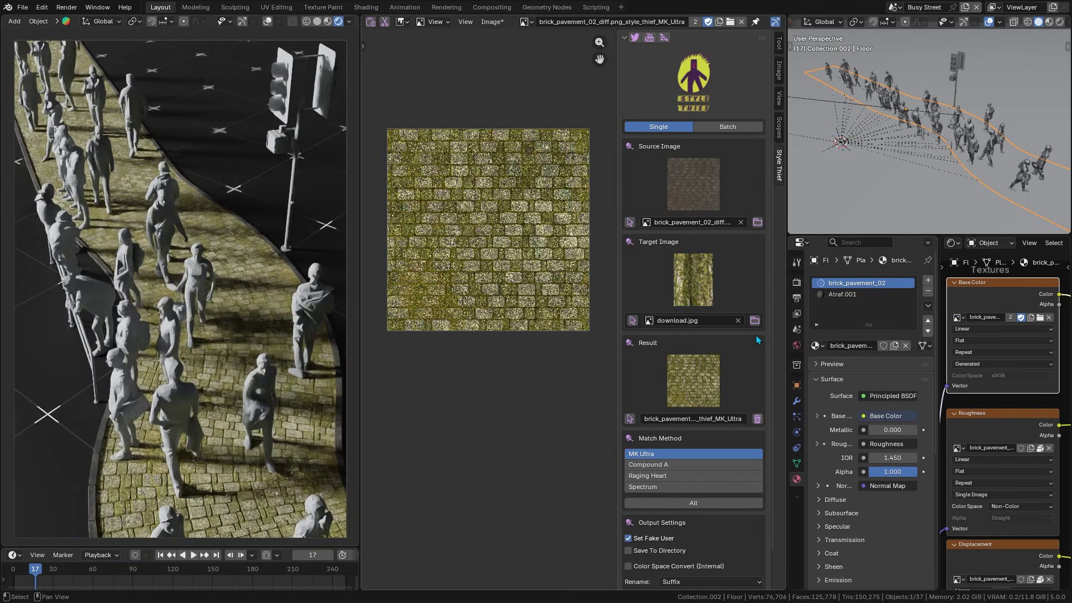
{"action": "key", "text": "shift+grave"}
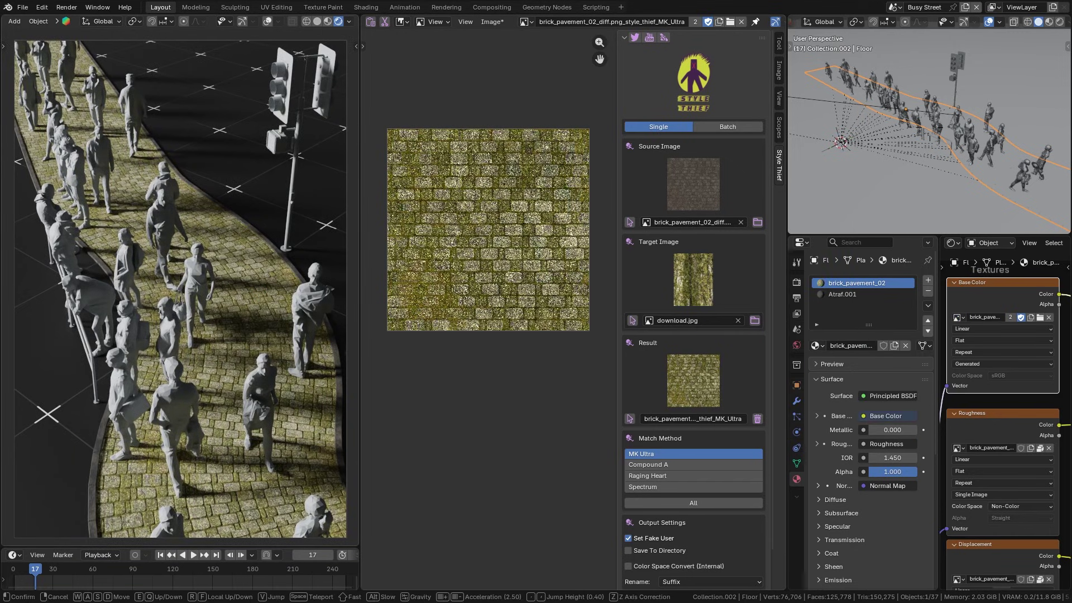
{"action": "key", "text": "w"}
{"action": "scroll", "coordinate": [180, 288], "scroll_direction": "down", "scroll_amount": 11}
{"action": "key", "text": "w"}
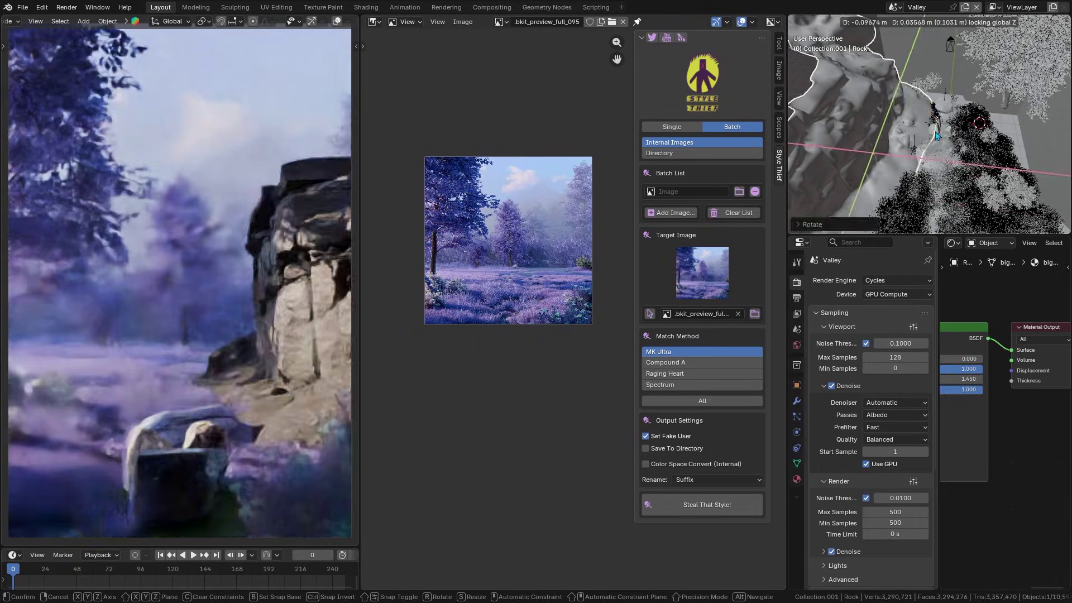
Place the large cliff rock and move Rock 4 across the ground with Z locked.
{"action": "left_click", "coordinate": [937, 137]}
{"action": "left_click", "coordinate": [927, 129]}
{"action": "key", "text": "g"}
{"action": "key", "text": "shift+z"}
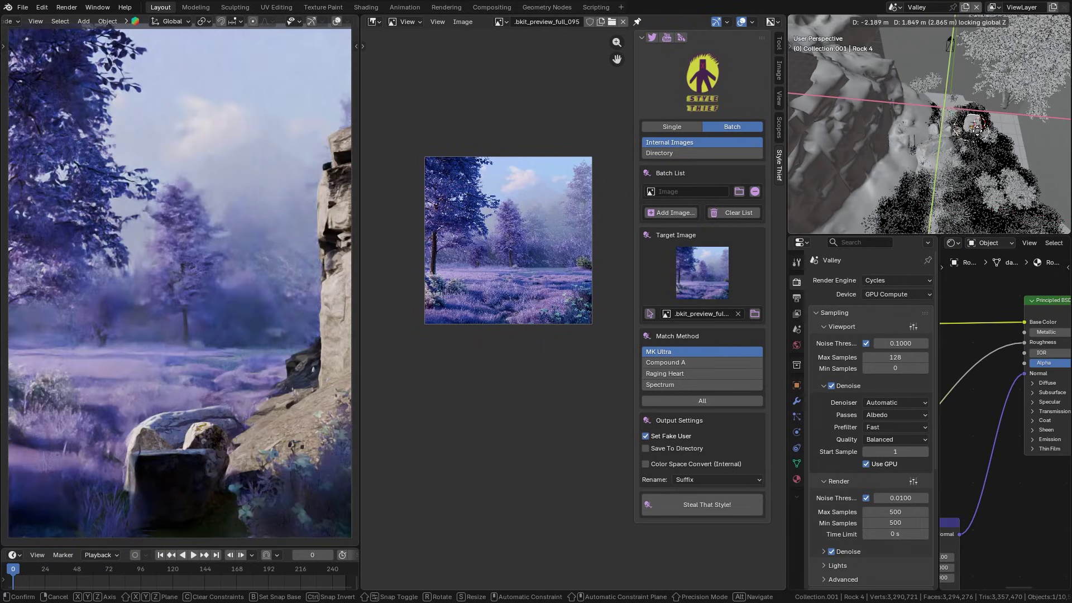
{"action": "left_click", "coordinate": [921, 125]}
Reposition the small foreground rocks, including Rock 9, beside the path near the cliff.
{"action": "middle_click_drag", "start_coordinate": [921, 126], "coordinate": [927, 140]}
{"action": "key", "text": "g"}
{"action": "left_click", "coordinate": [916, 122]}
{"action": "left_click", "coordinate": [916, 118]}
{"action": "key", "text": "g"}
{"action": "left_click", "coordinate": [935, 84]}
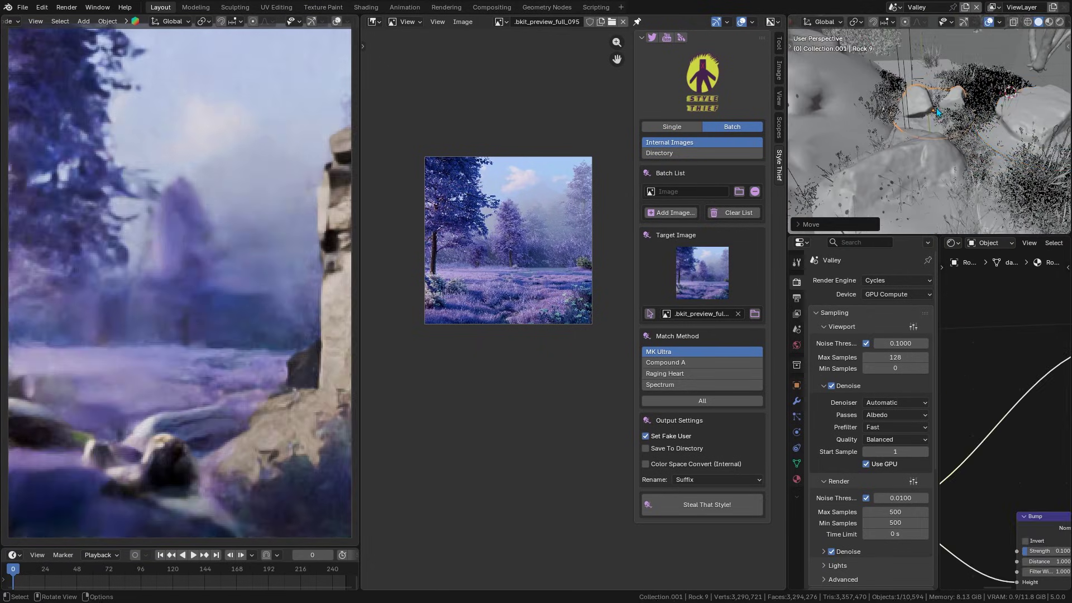
{"action": "middle_click_drag", "start_coordinate": [935, 84], "coordinate": [921, 125]}
Add another slot to the batch list and set the first slot to the large cliff rock's diffuse texture.
{"action": "left_click", "coordinate": [682, 213]}
{"action": "left_click", "coordinate": [849, 106]}
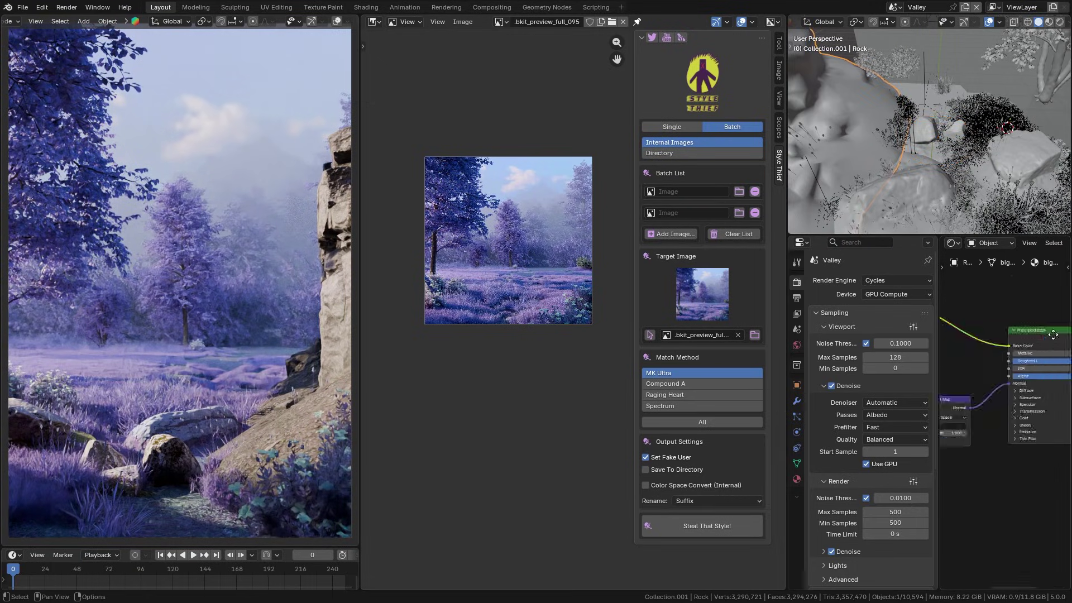
{"action": "middle_click_drag", "start_coordinate": [972, 413], "coordinate": [1049, 413]}
{"action": "key", "text": "ctrl+c"}
{"action": "left_click", "coordinate": [686, 192]}
{"action": "key", "text": "ctrl+v"}
{"action": "left_click", "coordinate": [704, 210]}
Set the second batch list slot to Rock 9 Diffuse.png from the Rock 9 material.
{"action": "left_click", "coordinate": [924, 132]}
{"action": "scroll", "coordinate": [1005, 419], "scroll_direction": "down", "scroll_amount": 5}
{"action": "scroll", "coordinate": [1012, 391], "scroll_direction": "up", "scroll_amount": 5}
{"action": "left_click", "coordinate": [691, 224]}
{"action": "key", "text": "ctrl+v"}
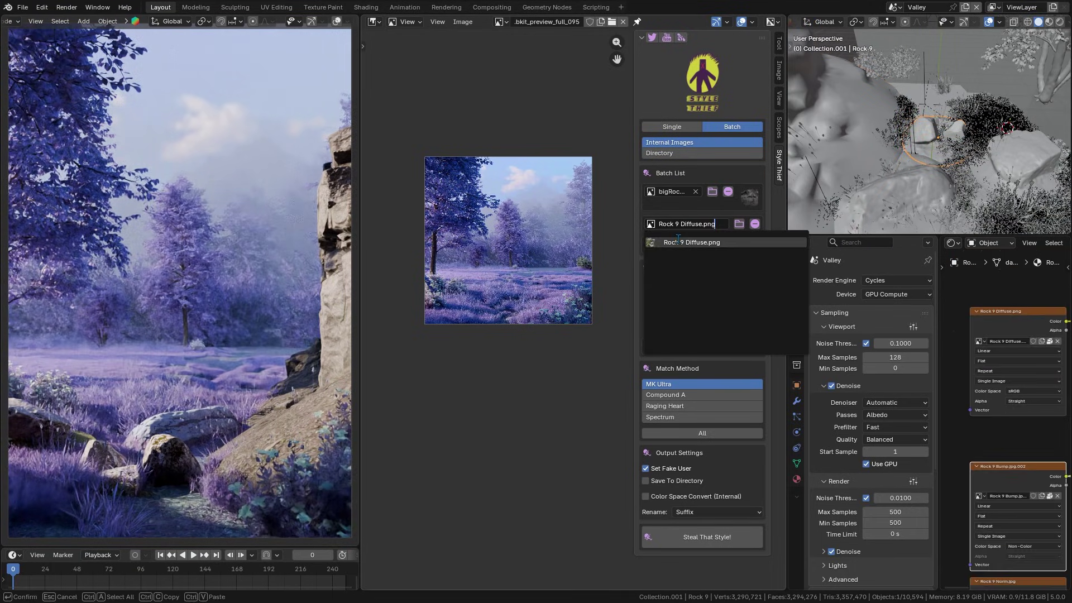
{"action": "left_click", "coordinate": [698, 242]}
Add a third slot to the batch list for the Rock-4 diffuse texture.
{"action": "left_click", "coordinate": [1023, 159]}
{"action": "middle_click_drag", "start_coordinate": [966, 391], "coordinate": [1058, 508]}
{"action": "left_click", "coordinate": [672, 257]}
{"action": "left_click", "coordinate": [691, 256]}
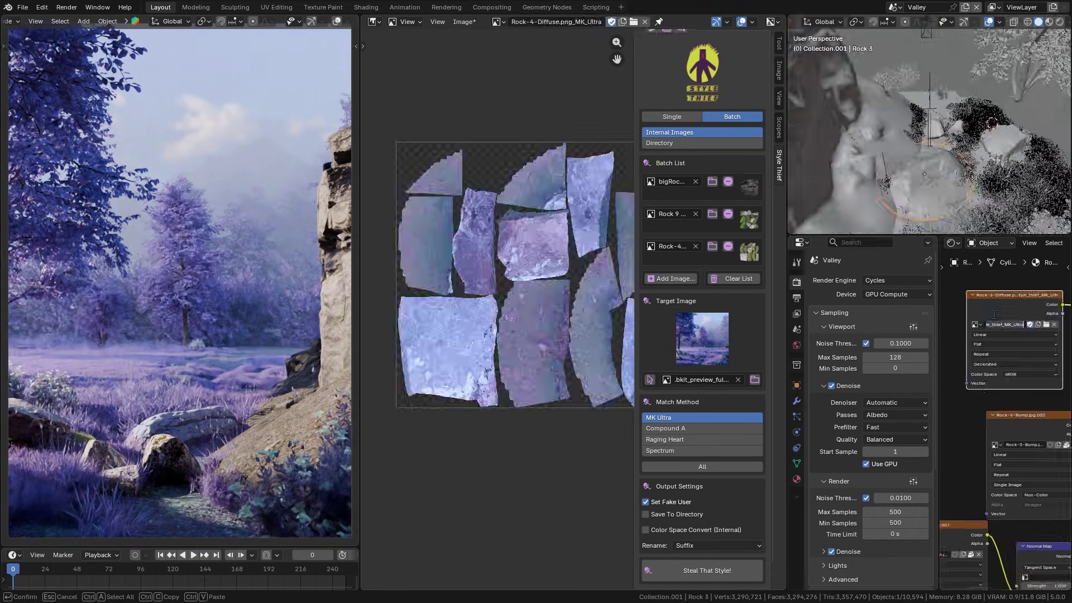
Assign the style-matched textures to the diffuse image nodes of the cliff rock and the foreground rocks.
{"action": "left_click", "coordinate": [863, 133]}
{"action": "key", "text": "ctrl+c"}
{"action": "left_click", "coordinate": [976, 310]}
{"action": "key", "text": "ctrl+v"}
{"action": "left_click", "coordinate": [819, 330]}
{"action": "left_click", "coordinate": [924, 179]}
{"action": "left_click", "coordinate": [1002, 146]}
{"action": "left_click", "coordinate": [988, 366]}
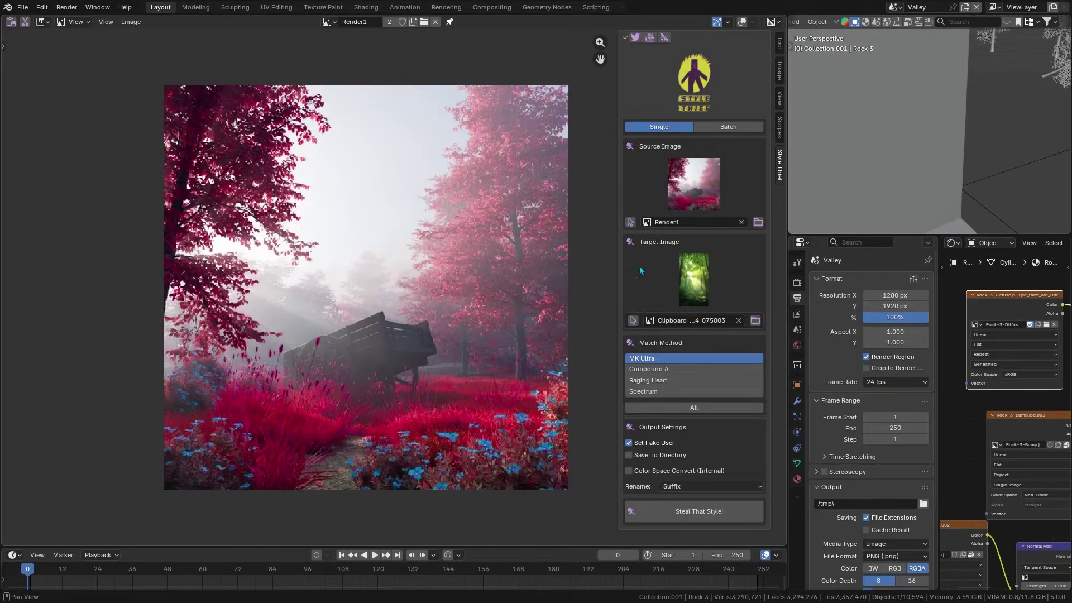
Run the MK Ultra style match on Render1 and on Render2 with the green forest clipboard image as target.
{"action": "left_click", "coordinate": [633, 320]}
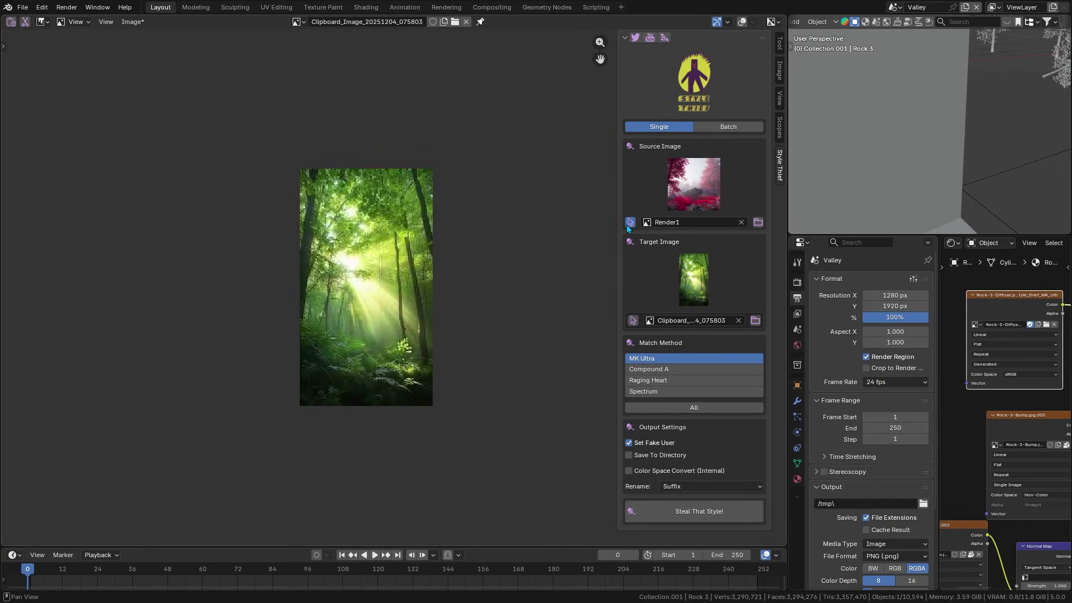
{"action": "left_click", "coordinate": [630, 223]}
{"action": "left_click", "coordinate": [683, 512]}
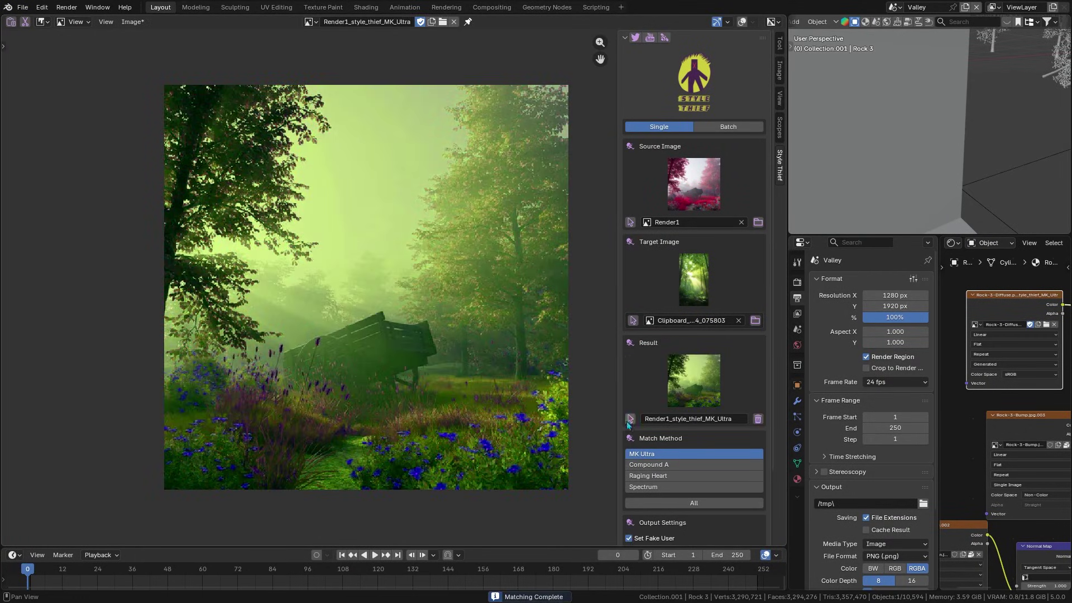
{"action": "scroll", "coordinate": [694, 335], "scroll_direction": "down", "scroll_amount": 4}
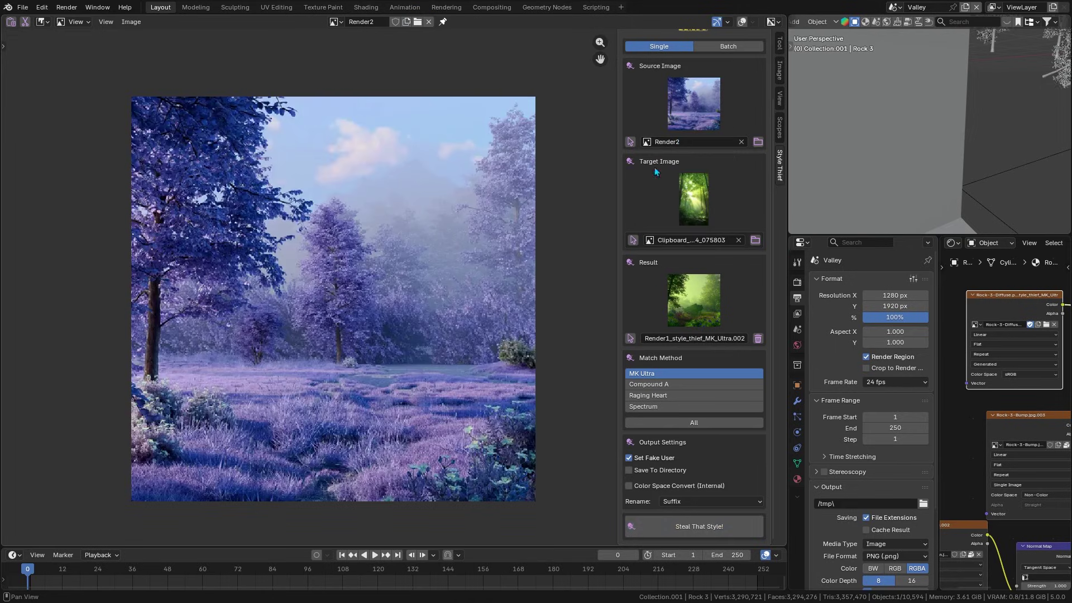
{"action": "left_click", "coordinate": [687, 527]}
Change the target image to Render1 and run the MK Ultra style match on Render2.
{"action": "left_click", "coordinate": [678, 240]}
{"action": "type", "text": "render"}
{"action": "key", "text": "Return"}
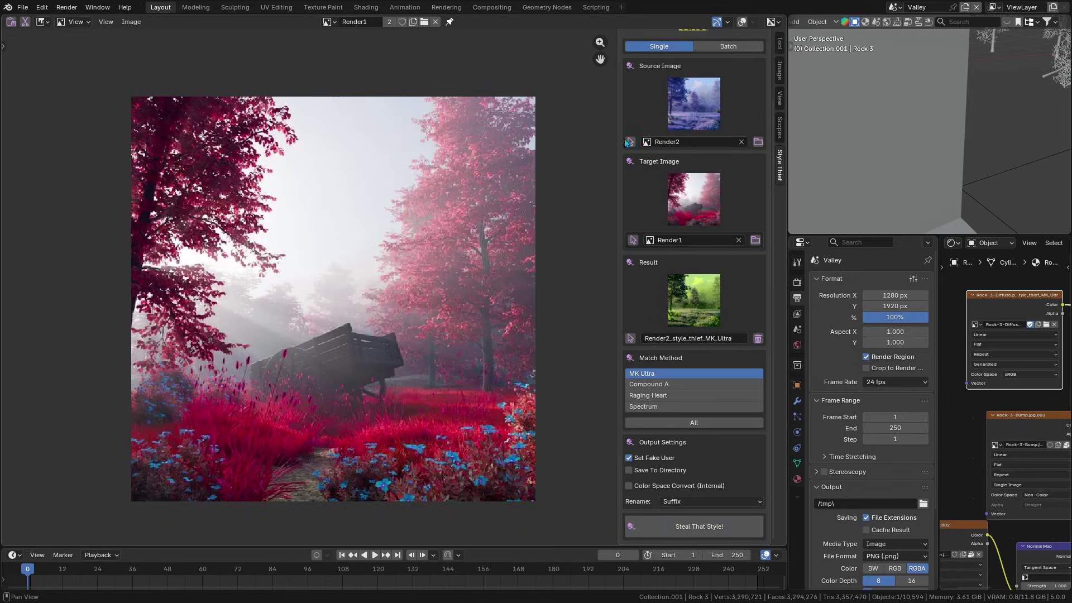
{"action": "left_click", "coordinate": [630, 142]}
{"action": "left_click", "coordinate": [659, 533]}
{"action": "scroll", "coordinate": [555, 206], "scroll_direction": "down", "scroll_amount": 1}
Change the target image to Render2 and the source image to Render1, and run the style match.
{"action": "left_click", "coordinate": [650, 240]}
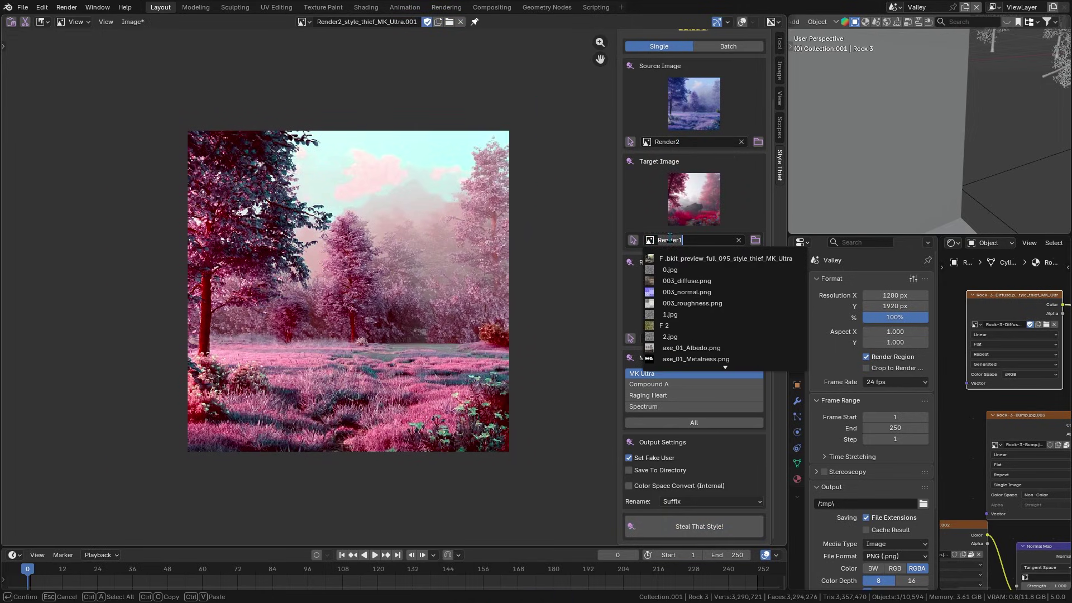
{"action": "type", "text": "render1"}
{"action": "key", "text": "BackSpace"}
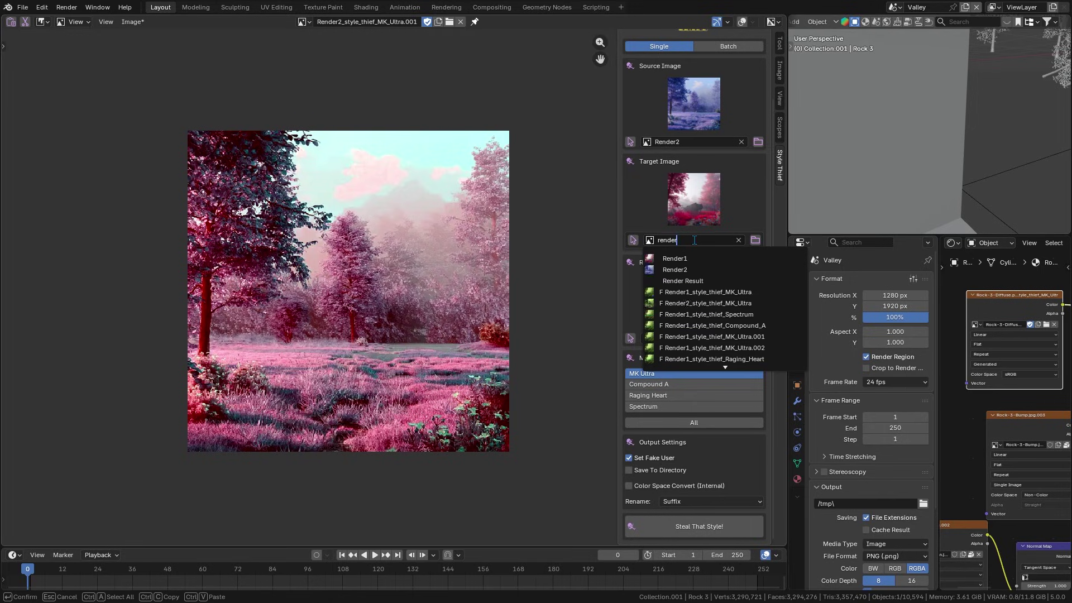
{"action": "type", "text": "2"}
{"action": "key", "text": "Return"}
{"action": "left_click", "coordinate": [685, 143]}
{"action": "type", "text": "render1"}
{"action": "key", "text": "Return"}
{"action": "left_click", "coordinate": [712, 531]}
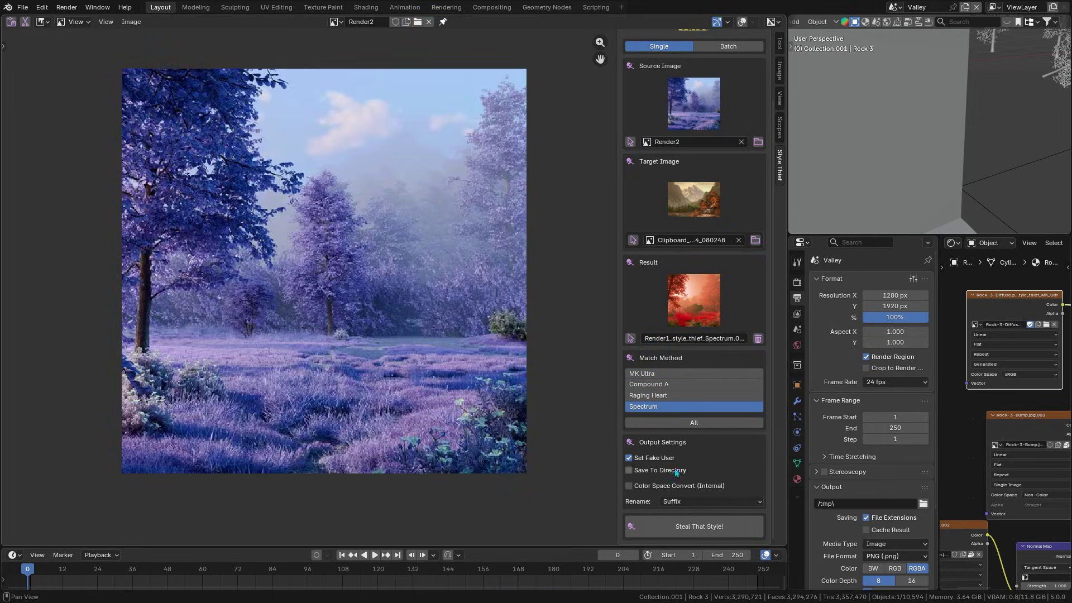
Run the MK Ultra style match on Render2 with the autumn mountain clipboard image as target and compare the target with the result.
{"action": "left_click", "coordinate": [674, 373]}
{"action": "left_click", "coordinate": [712, 526]}
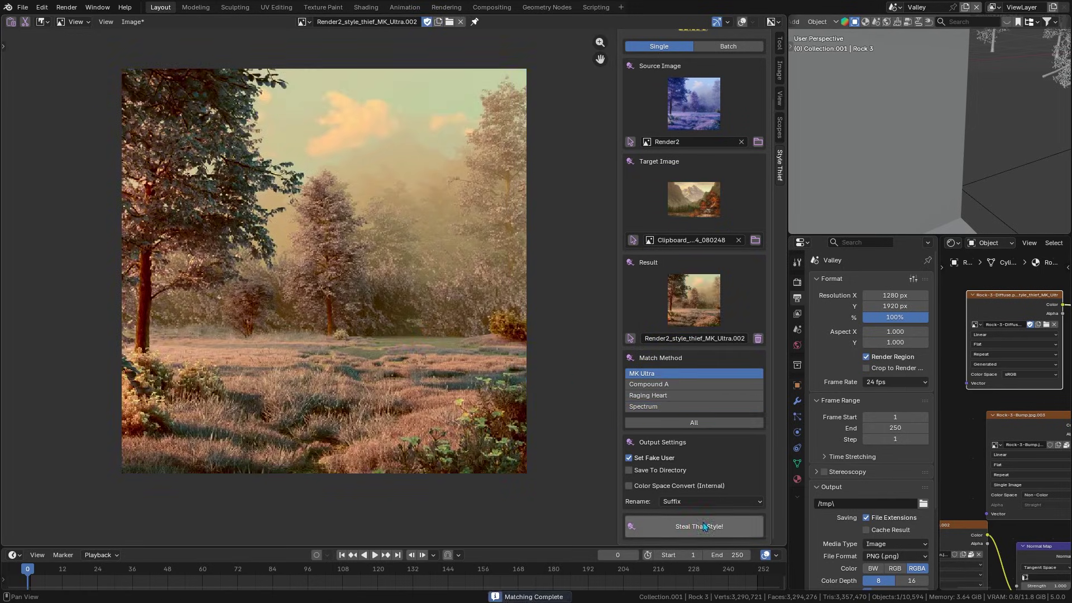
{"action": "middle_click_drag", "start_coordinate": [400, 325], "coordinate": [388, 337]}
{"action": "scroll", "coordinate": [402, 307], "scroll_direction": "down", "scroll_amount": 1}
{"action": "left_click", "coordinate": [633, 241]}
{"action": "left_click", "coordinate": [631, 339]}
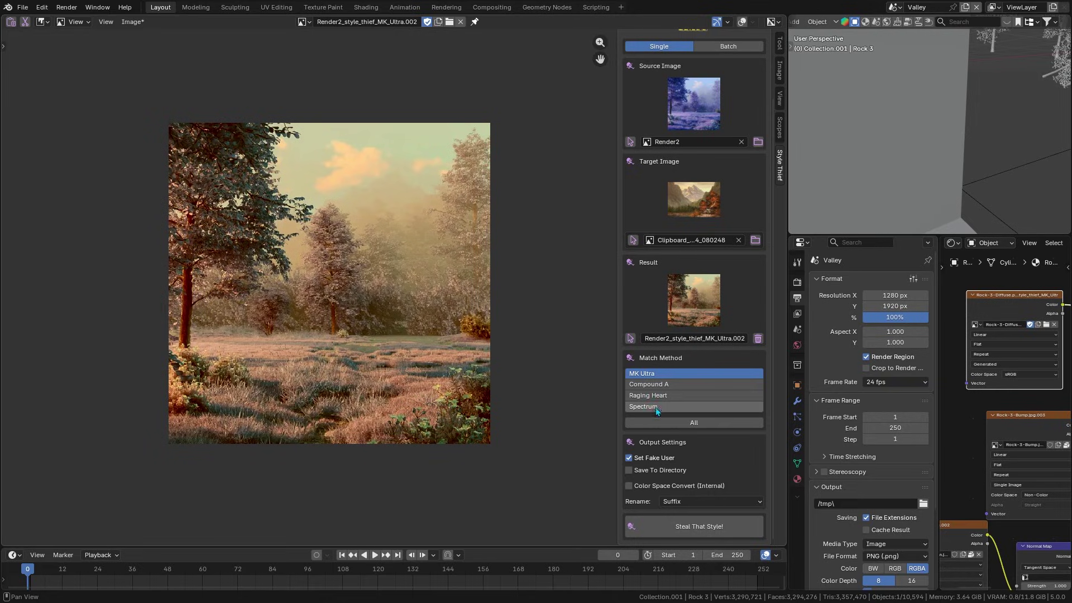
Run the Spectrum and MK Ultra style matches on Render2 with the autumn mountain clipboard image still as target.
{"action": "left_click", "coordinate": [694, 423]}
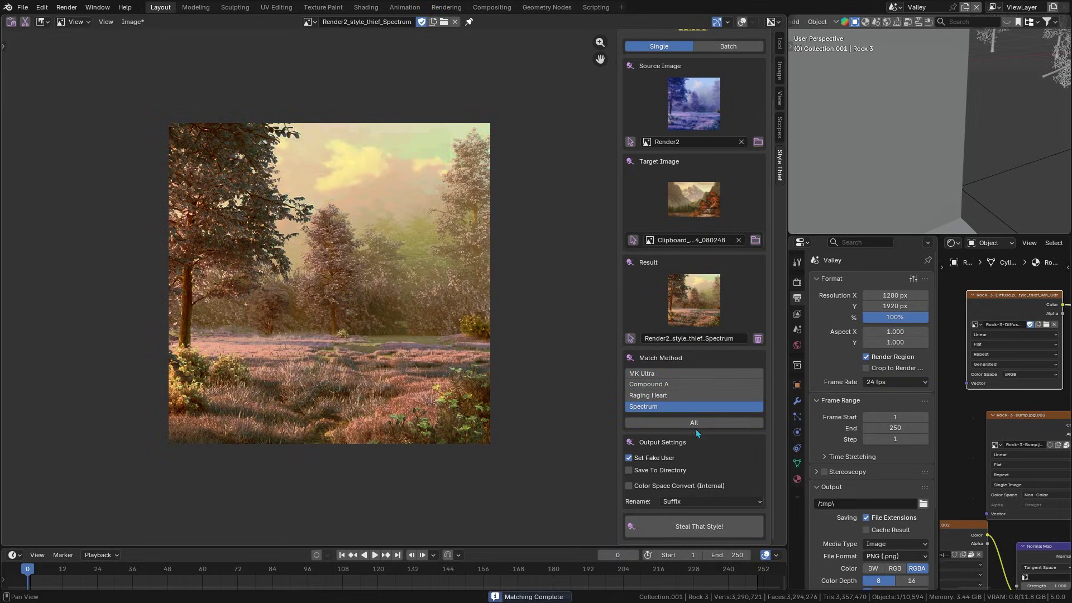
{"action": "left_click", "coordinate": [642, 373]}
{"action": "left_click", "coordinate": [693, 527]}
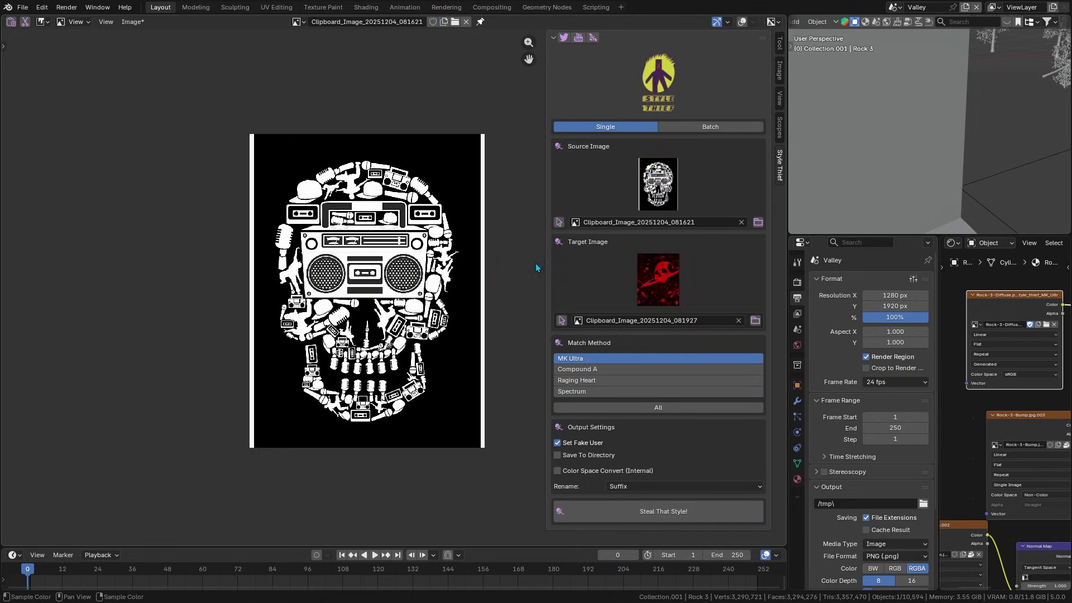
Preview the red skull target and the boombox skull source, and run the MK Ultra style match on the boombox skull.
{"action": "left_click", "coordinate": [562, 320]}
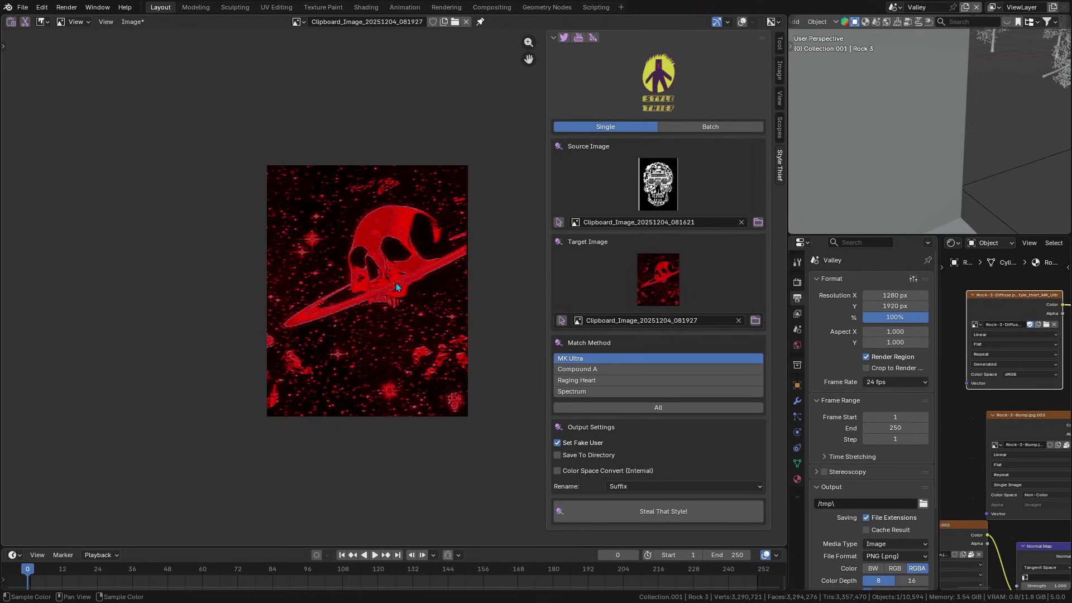
{"action": "left_click", "coordinate": [559, 223]}
{"action": "left_click", "coordinate": [663, 511]}
Change the target image to Render2 and run the MK Ultra style match on the boombox skull clipboard image.
{"action": "left_click", "coordinate": [618, 321]}
{"action": "type", "text": "mec"}
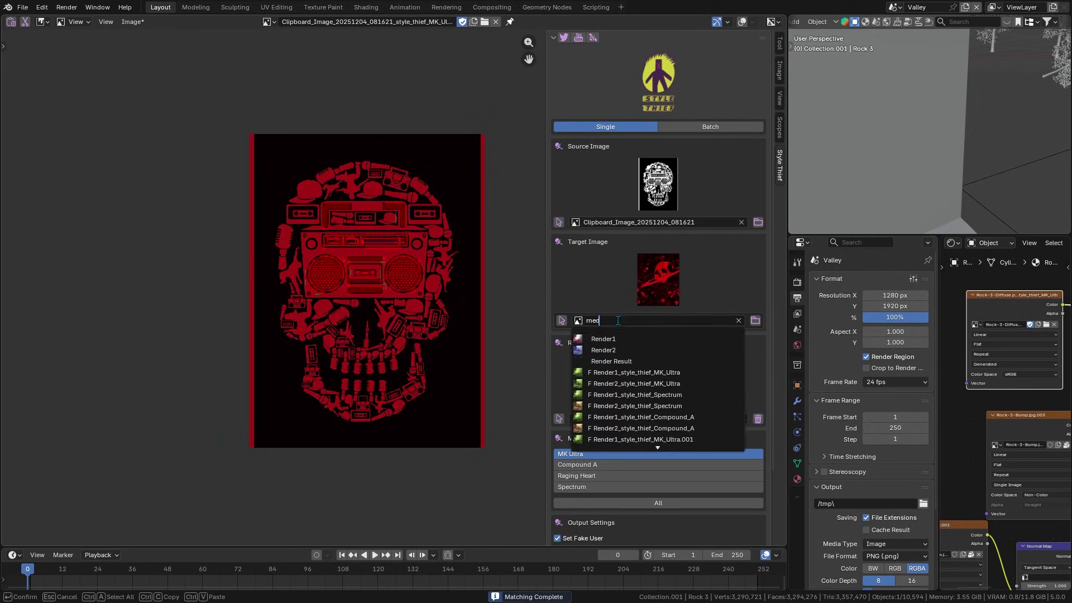
{"action": "type", "text": "e"}
{"action": "left_click", "coordinate": [603, 350]}
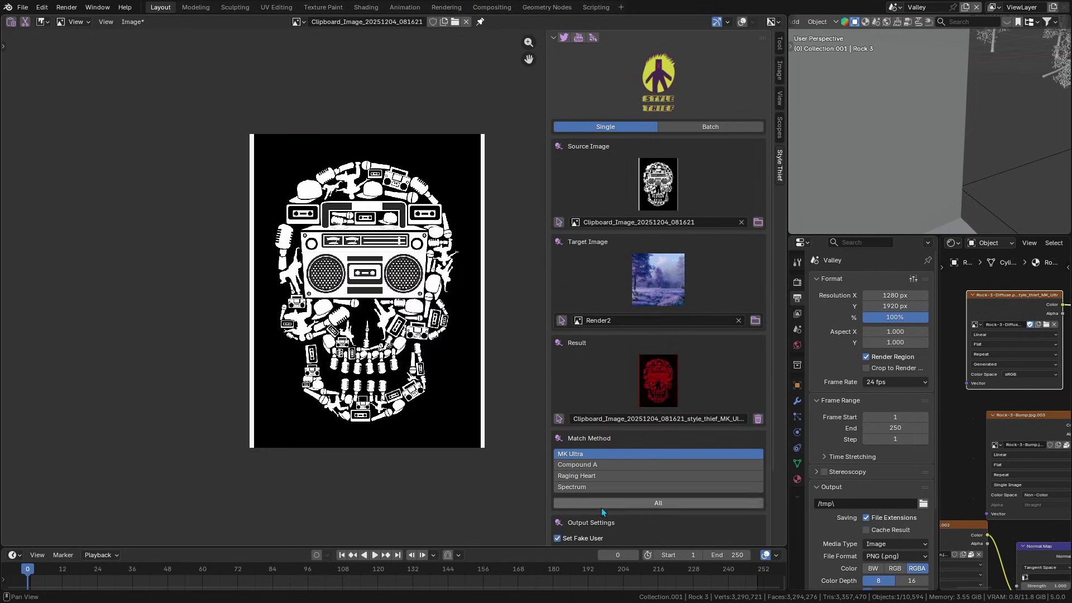
{"action": "scroll", "coordinate": [607, 511], "scroll_direction": "down", "scroll_amount": 3}
{"action": "left_click", "coordinate": [623, 540]}
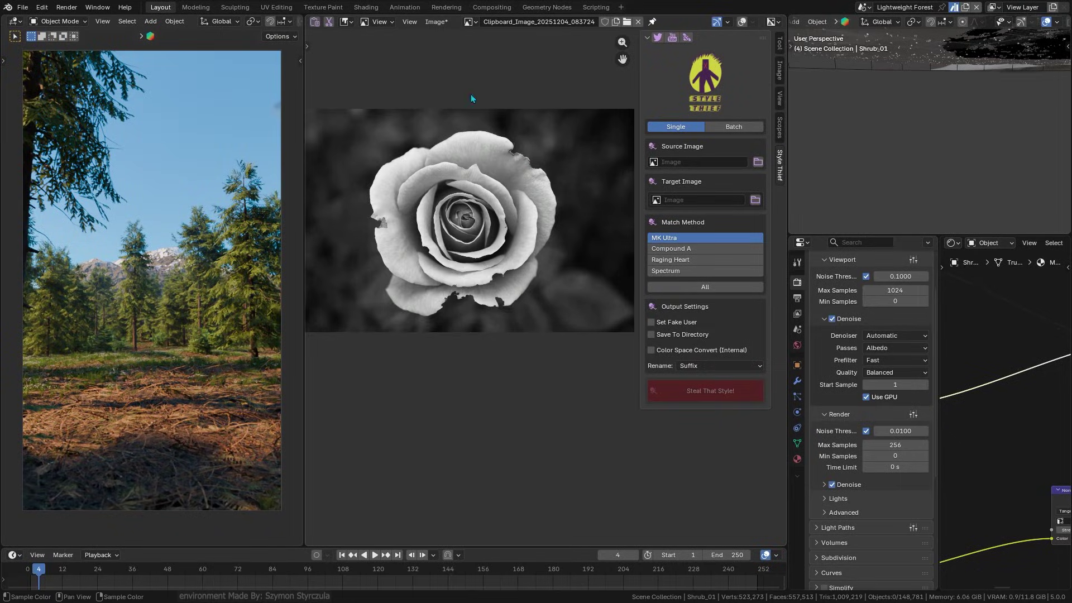
Set Render3 as source image and run the MK Ultra style match with the black-and-white rose clipboard image as target.
{"action": "left_click", "coordinate": [677, 162]}
{"action": "type", "text": "Render3"}
{"action": "key", "text": "Return"}
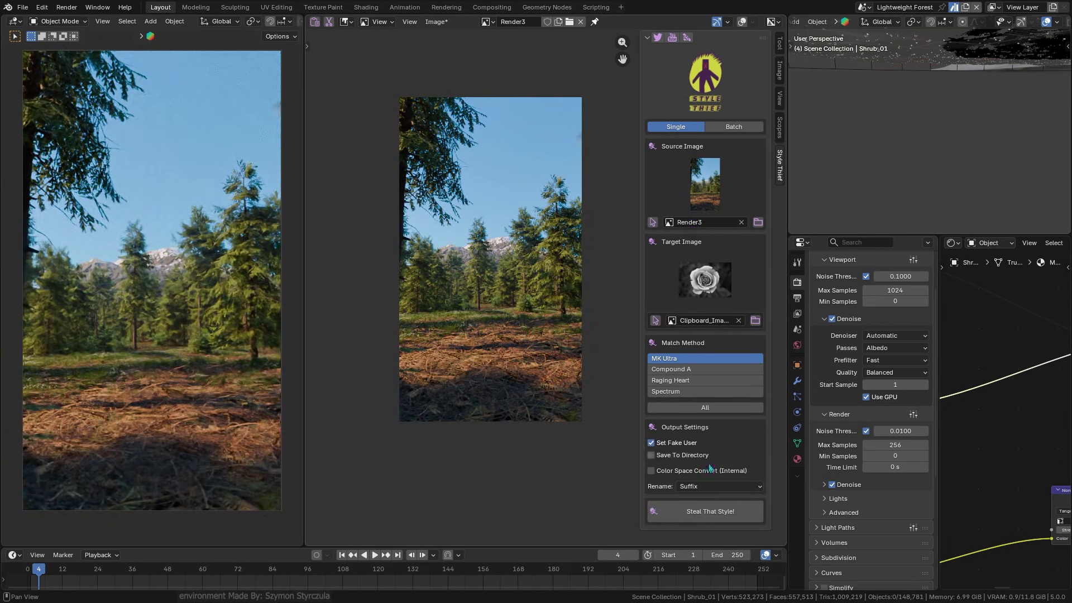
{"action": "left_click", "coordinate": [709, 510]}
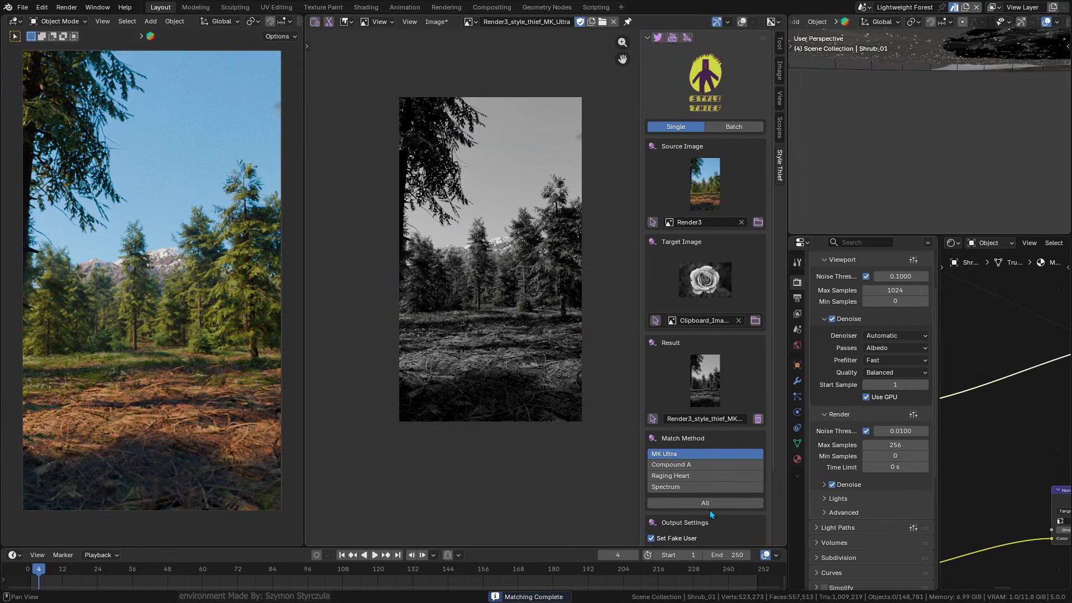
{"action": "scroll", "coordinate": [487, 280], "scroll_direction": "down", "scroll_amount": 1}
Change the target image to Render1 and run the MK Ultra and Spectrum style matches on Render3.
{"action": "left_click", "coordinate": [702, 320]}
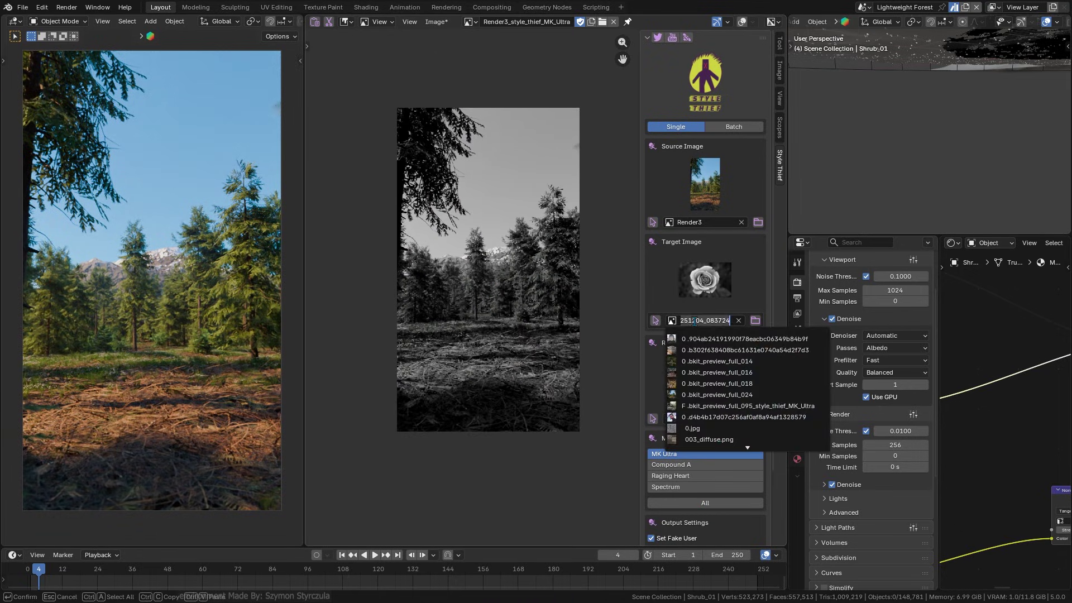
{"action": "type", "text": "Render"}
{"action": "key", "text": "Return"}
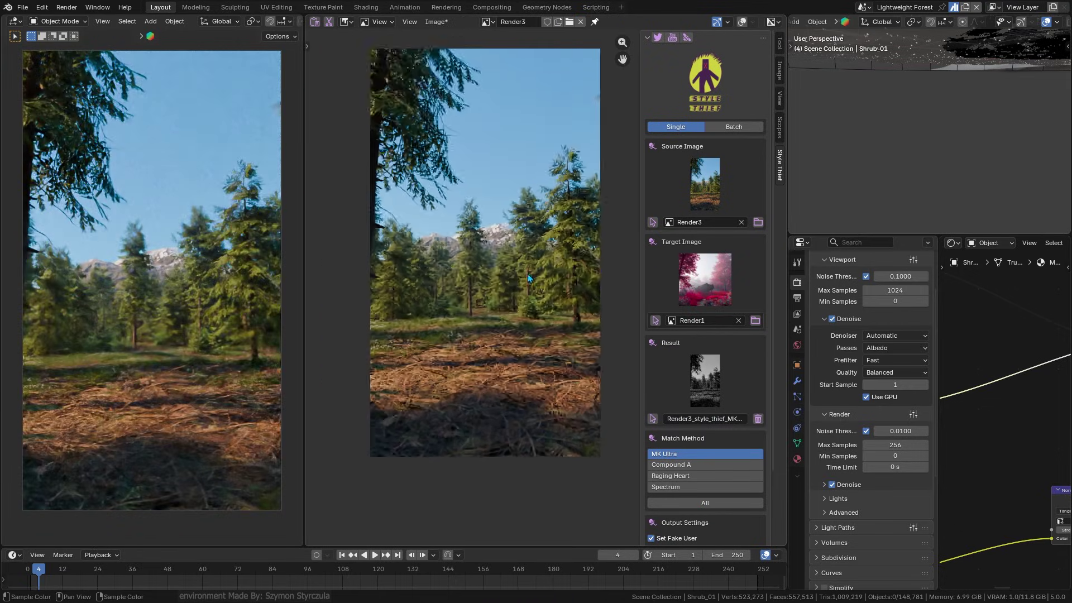
{"action": "scroll", "coordinate": [682, 491], "scroll_direction": "down", "scroll_amount": 4}
{"action": "left_click", "coordinate": [679, 522]}
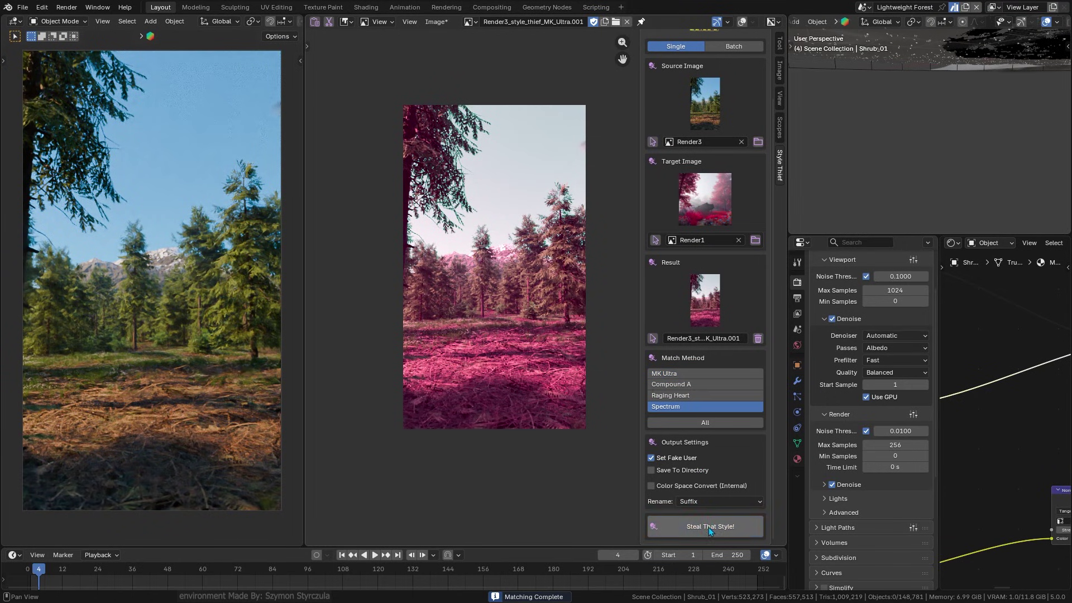
{"action": "left_click", "coordinate": [678, 385]}
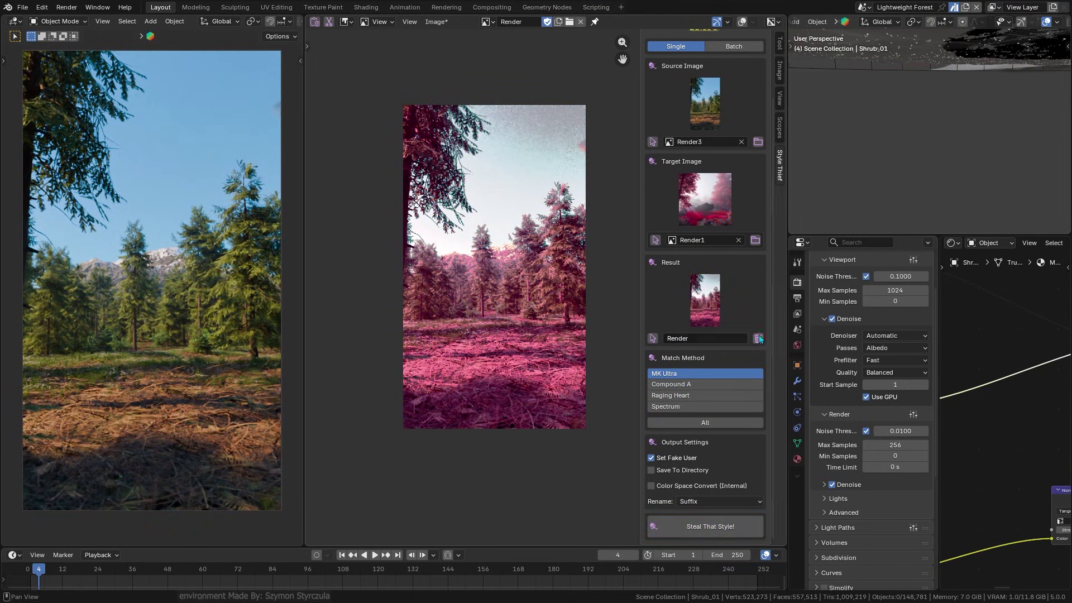
Change the target image to Render2 and run the MK Ultra style match on Render3.
{"action": "scroll", "coordinate": [760, 339], "scroll_direction": "up", "scroll_amount": 4}
{"action": "left_click", "coordinate": [686, 319]}
{"action": "type", "text": "render"}
{"action": "left_click", "coordinate": [692, 361]}
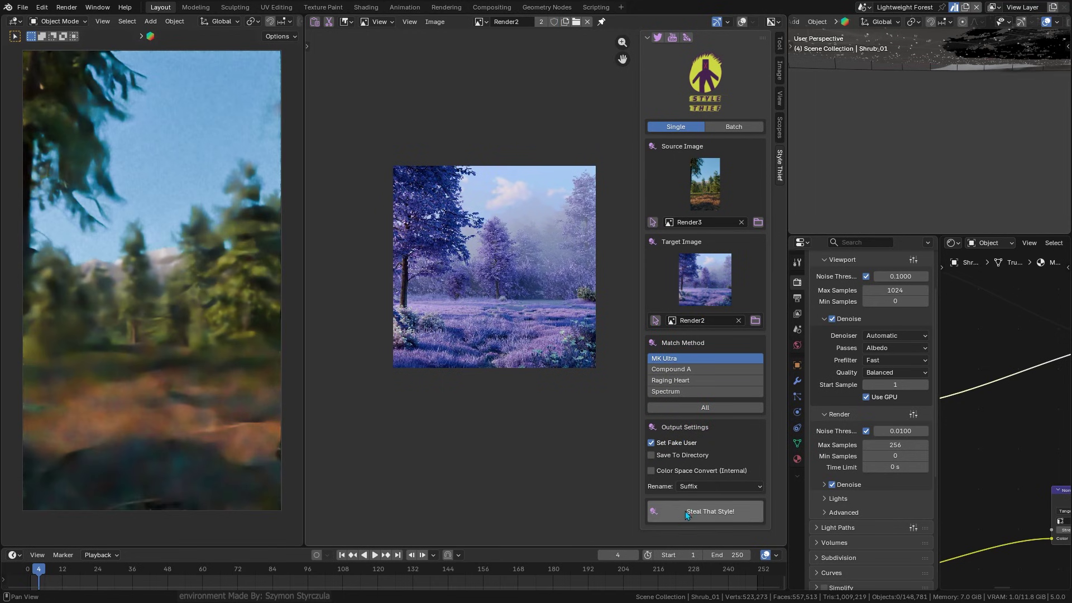
{"action": "left_click", "coordinate": [686, 511]}
{"action": "scroll", "coordinate": [690, 479], "scroll_direction": "down", "scroll_amount": 3}
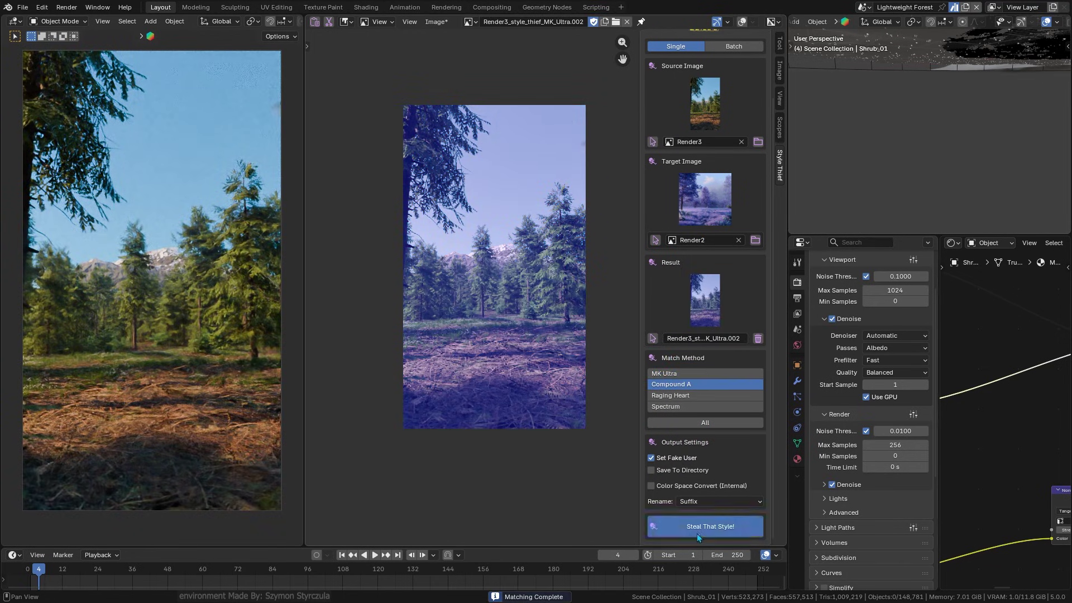
Run the Compound A, Raging Heart and Spectrum style matches on Render3 with Render2 as target.
{"action": "left_click", "coordinate": [693, 393]}
{"action": "left_click", "coordinate": [714, 528]}
{"action": "left_click", "coordinate": [714, 529]}
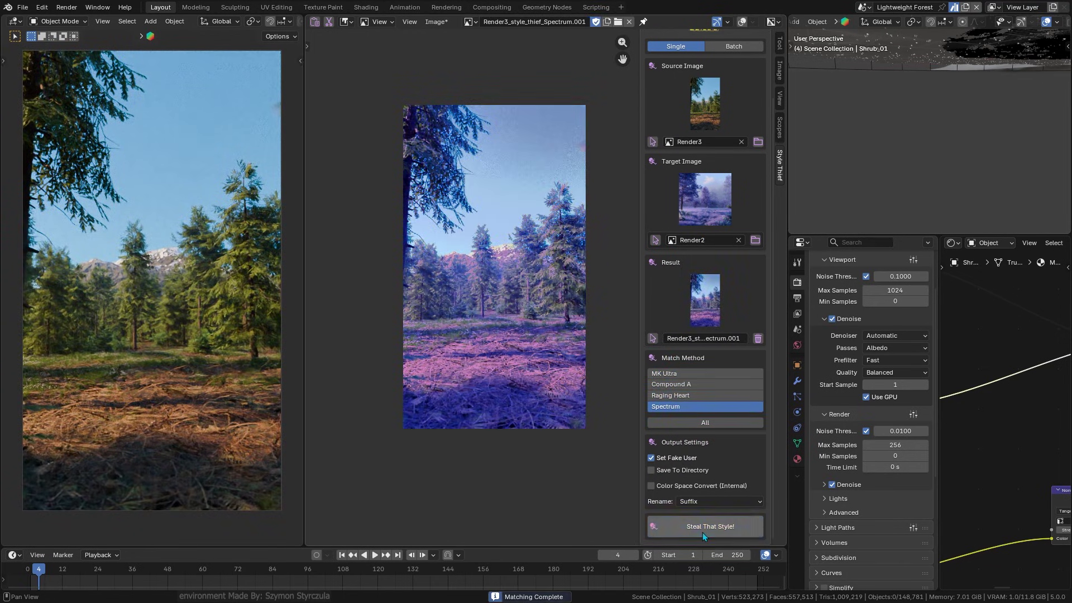
{"action": "left_click", "coordinate": [698, 395]}
{"action": "left_click", "coordinate": [712, 424]}
{"action": "left_click", "coordinate": [726, 543]}
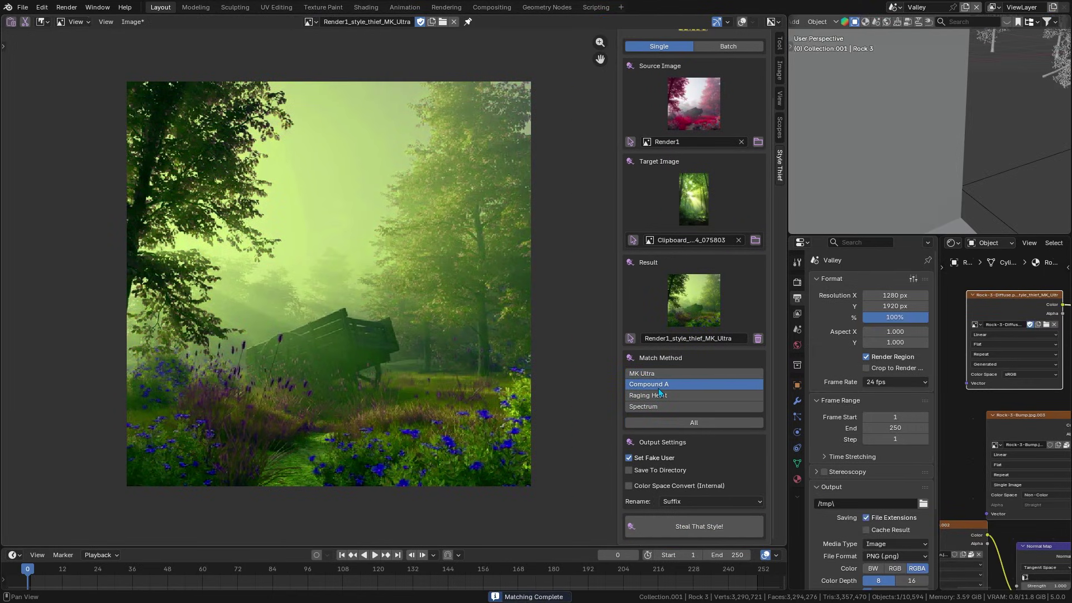
Run the Compound A, Raging Heart and Spectrum style matches on Render1 with the green forest clipboard image as target.
{"action": "left_click", "coordinate": [689, 531]}
{"action": "left_click", "coordinate": [665, 395]}
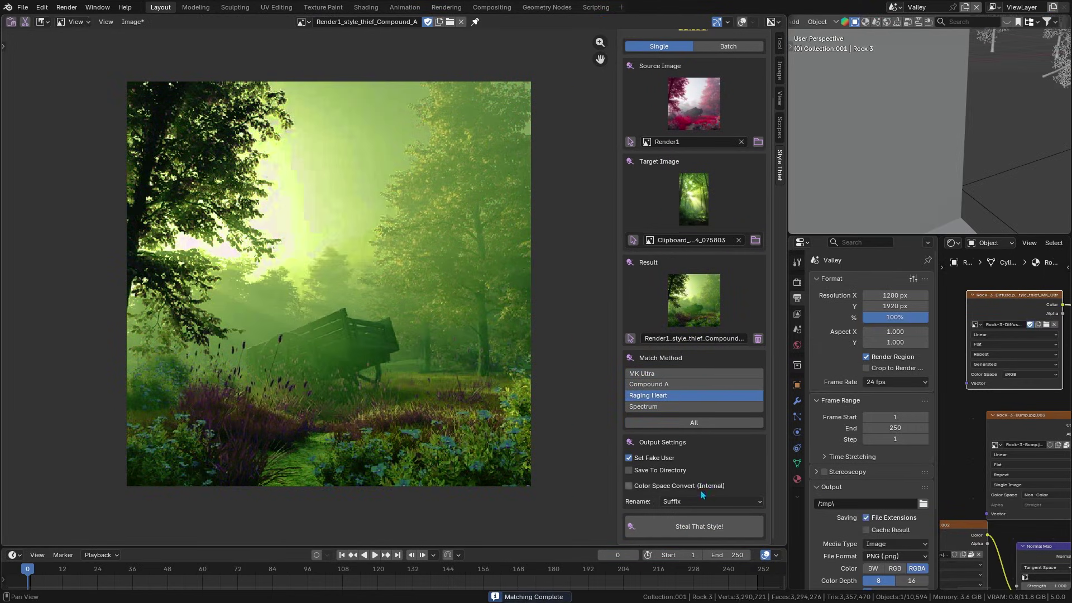
{"action": "left_click", "coordinate": [690, 530]}
{"action": "left_click", "coordinate": [664, 407]}
{"action": "left_click", "coordinate": [690, 535]}
Enable all match methods at once and run the style match on Render1 against the green forest clipboard image.
{"action": "scroll", "coordinate": [692, 542], "scroll_direction": "down", "scroll_amount": 2}
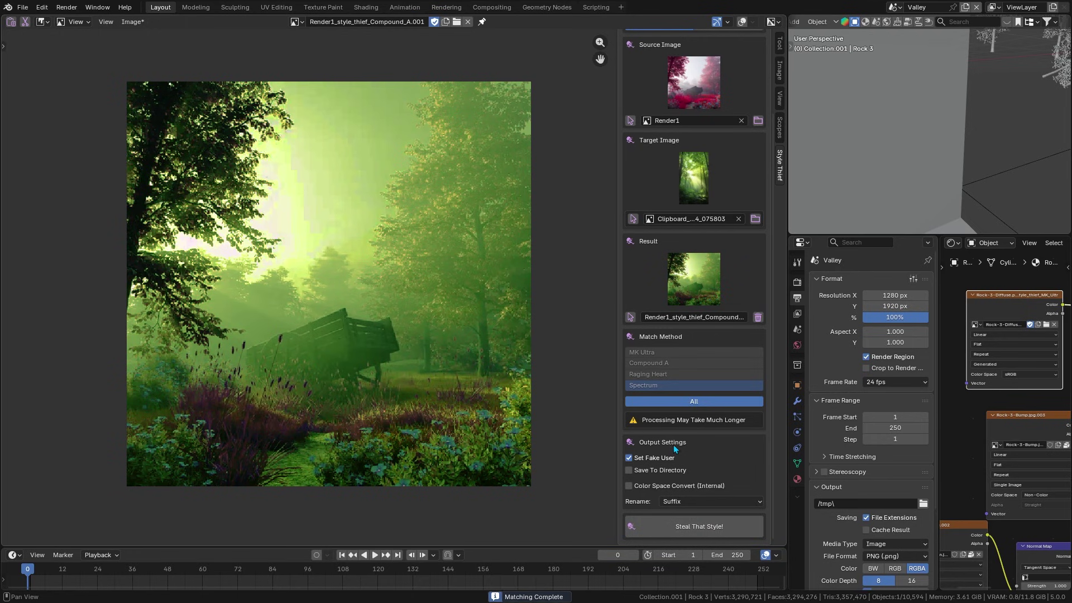
{"action": "left_click", "coordinate": [665, 403]}
{"action": "left_click", "coordinate": [664, 374]}
{"action": "left_click", "coordinate": [690, 527]}
{"action": "middle_click_drag", "start_coordinate": [567, 359], "coordinate": [571, 374]}
{"action": "left_click", "coordinate": [681, 141]}
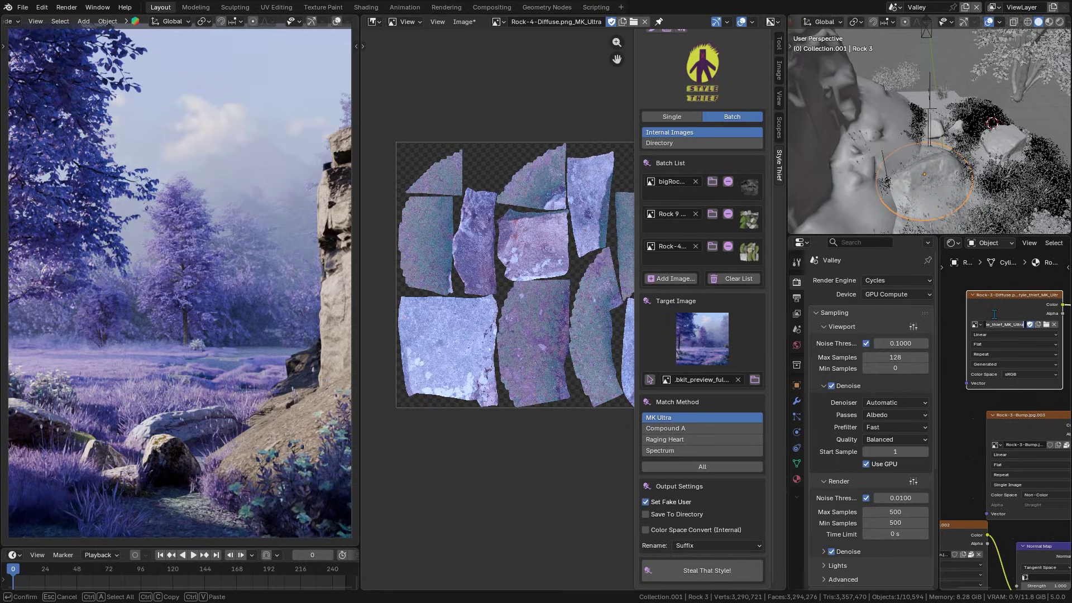
Select the large cliff rock and assign bigRock1_baseTexBaked.tga_MK_Ultra to its base colour image node.
{"action": "left_click", "coordinate": [980, 321]}
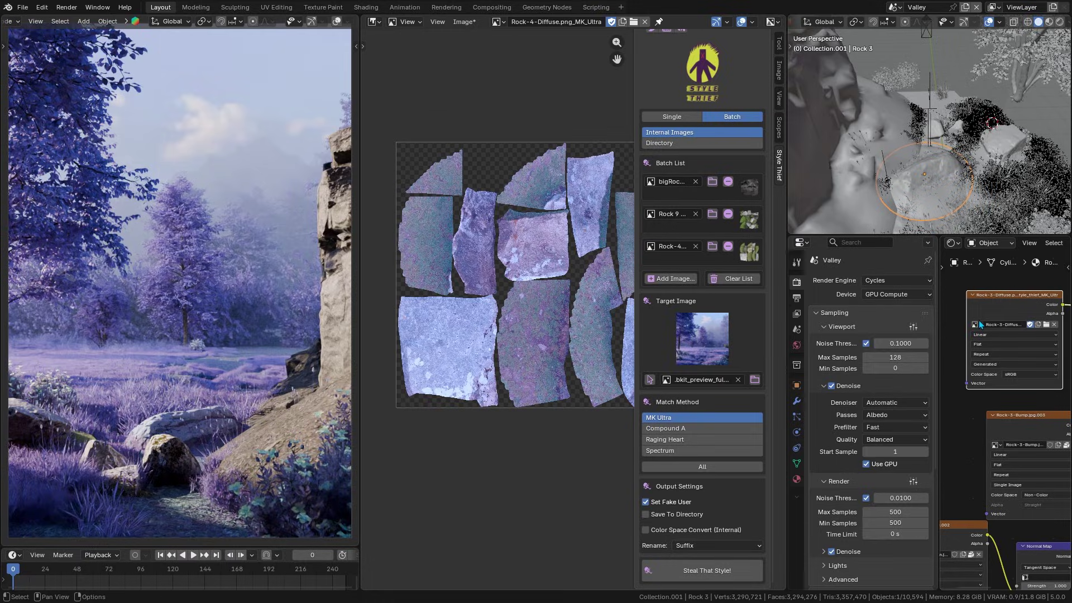
{"action": "left_click", "coordinate": [863, 133]}
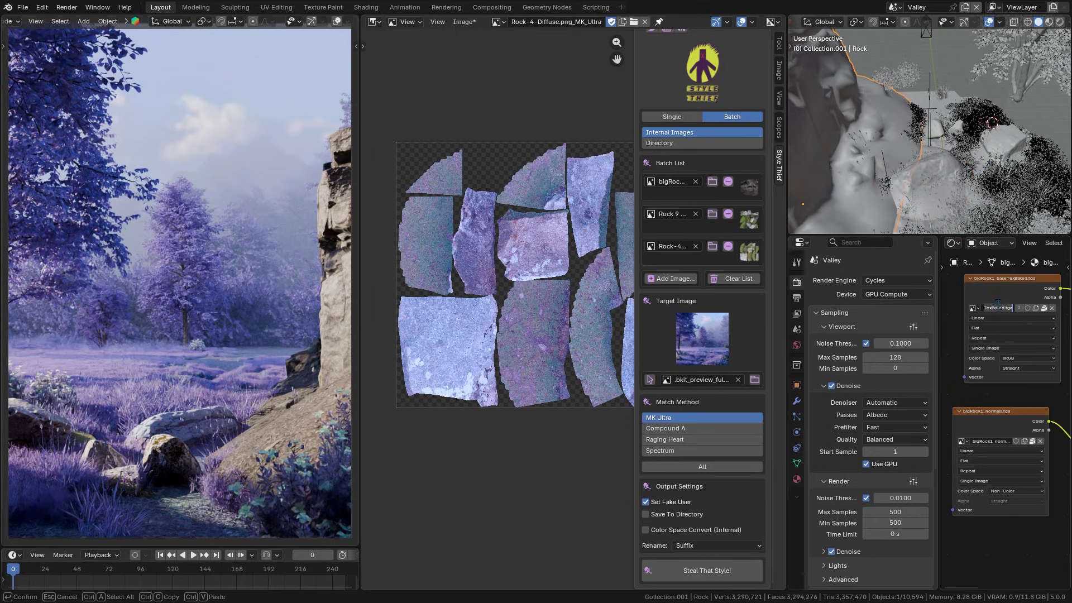
{"action": "left_click", "coordinate": [974, 308]}
{"action": "type", "text": "bigRock1_baseTexBaked.tga"}
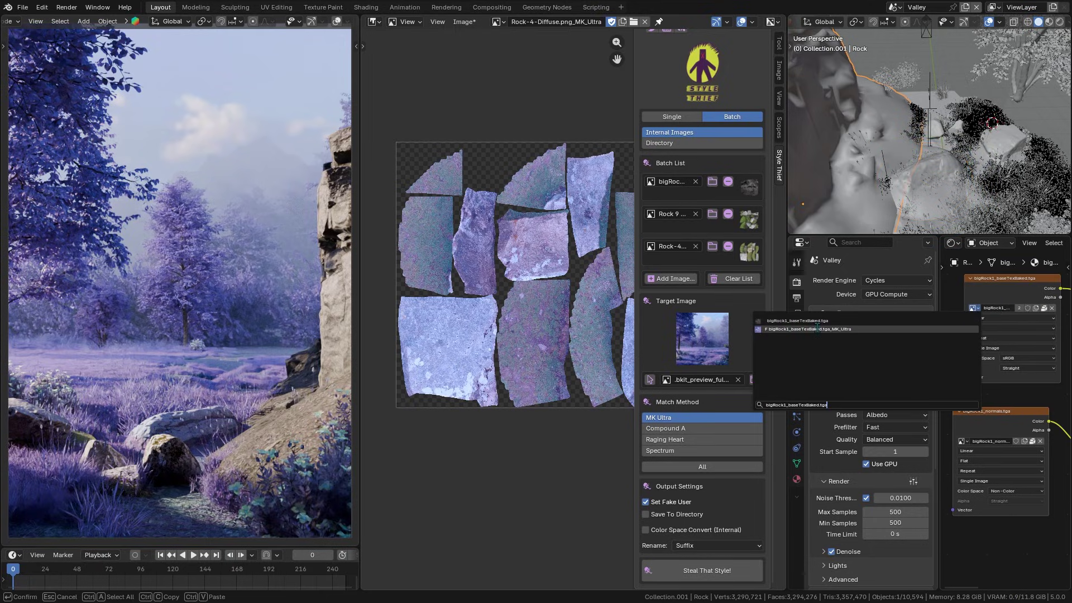
{"action": "left_click", "coordinate": [819, 329]}
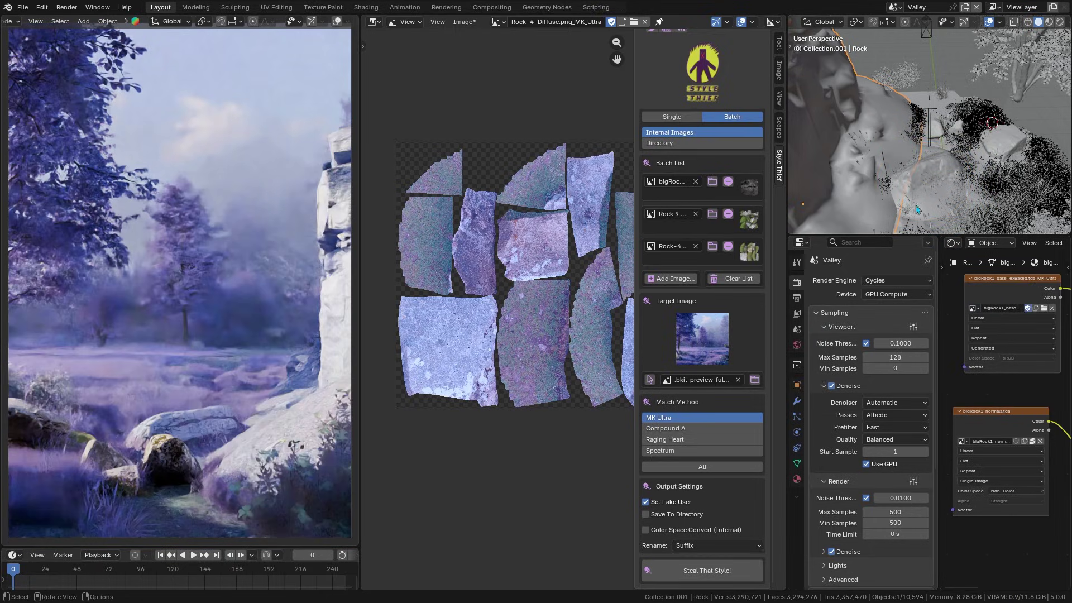
Select Rock 4 and assign Rock-4-Diffuse.png_MK_Ultra to its diffuse image node.
{"action": "left_click", "coordinate": [942, 164]}
{"action": "left_click", "coordinate": [1012, 147]}
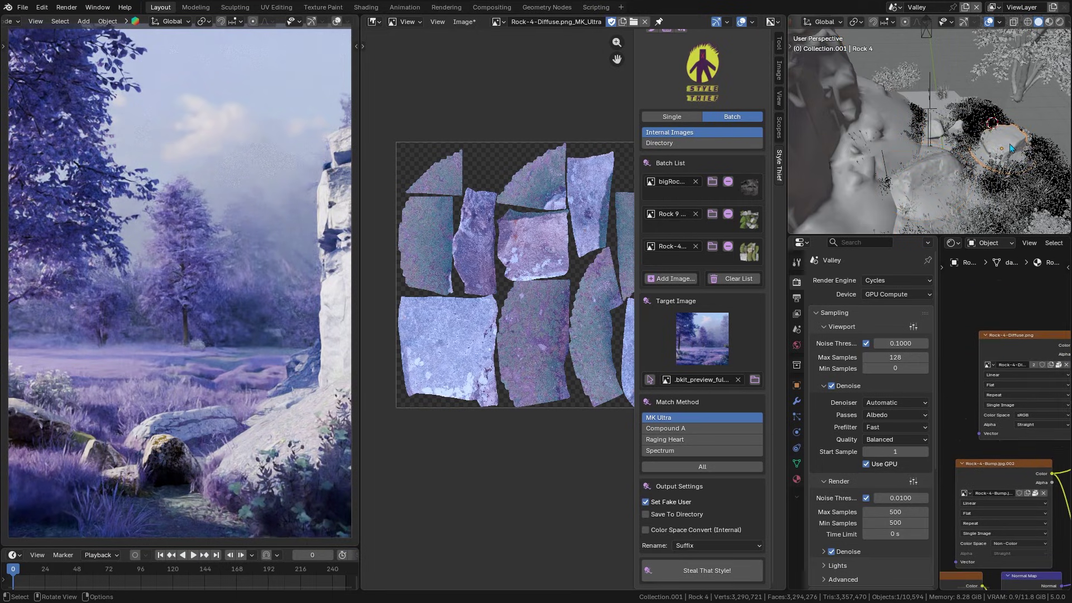
{"action": "left_click", "coordinate": [989, 369]}
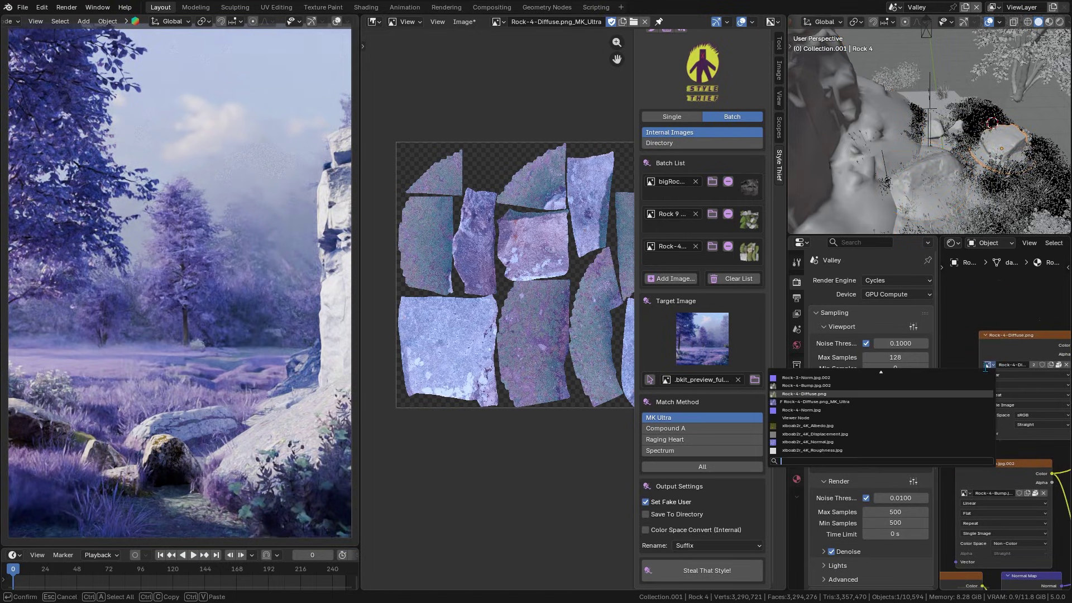
{"action": "left_click", "coordinate": [840, 386]}
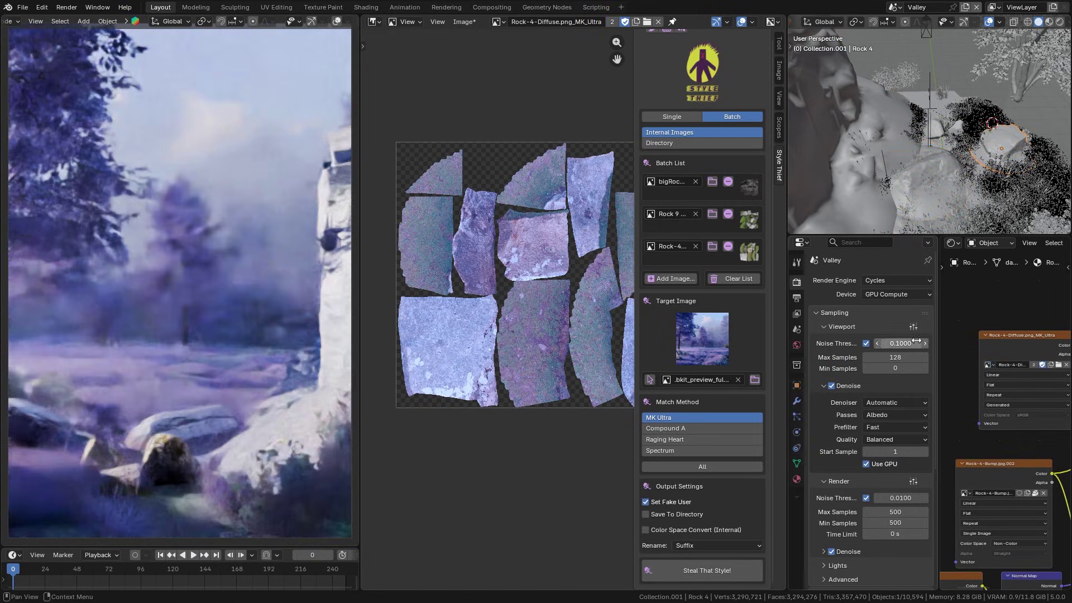
Select Rock 9 and assign Rock 9 Diffuse.png_MK_Ultra to its diffuse image node.
{"action": "left_click", "coordinate": [938, 131]}
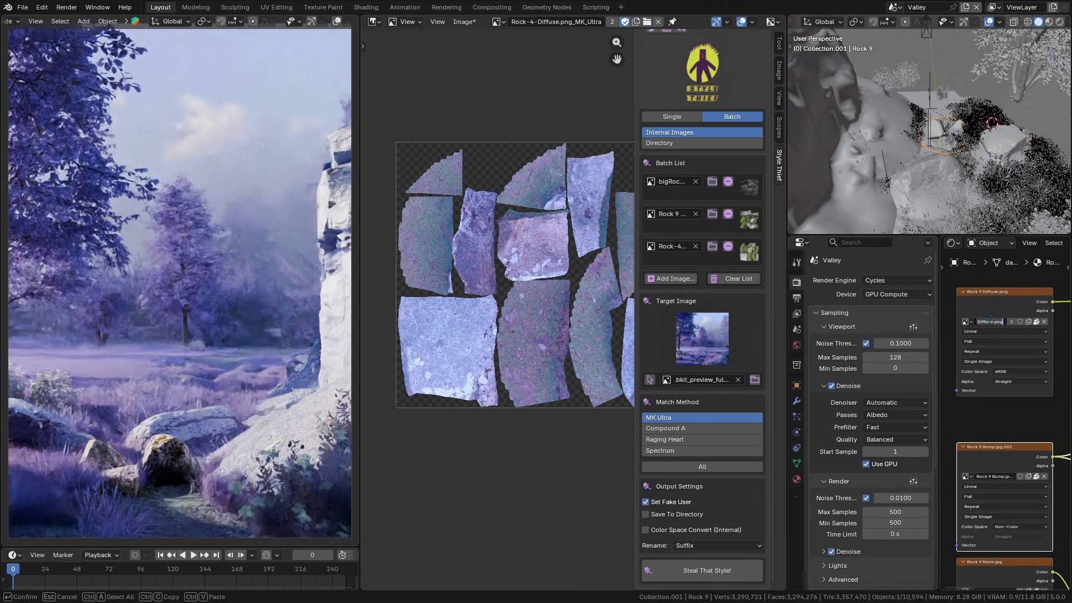
{"action": "left_click", "coordinate": [966, 321]}
{"action": "type", "text": "Rock 9 Diffuse.png"}
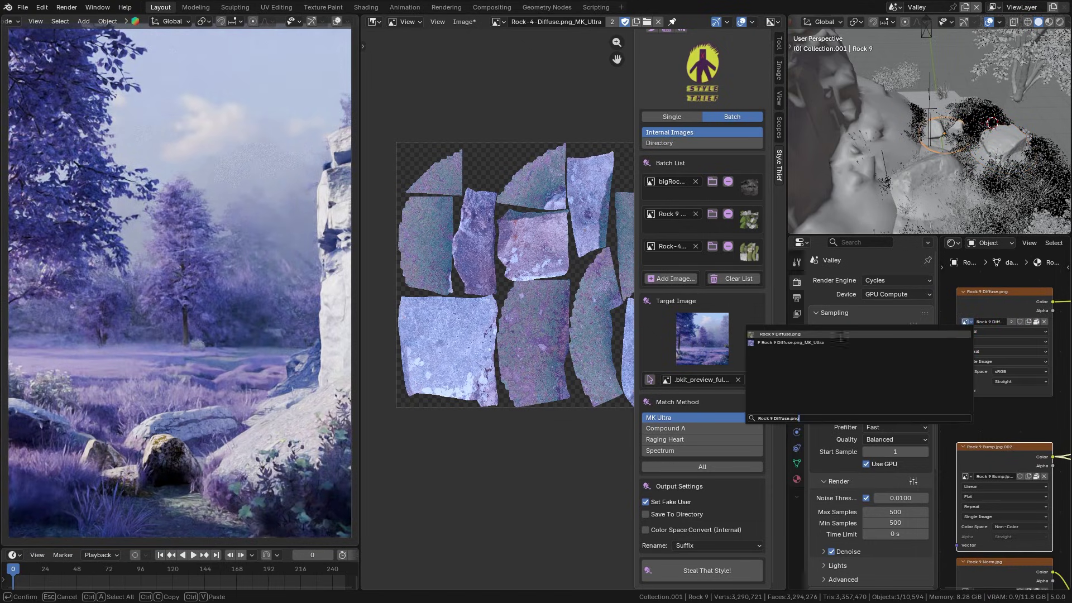
{"action": "left_click", "coordinate": [813, 342]}
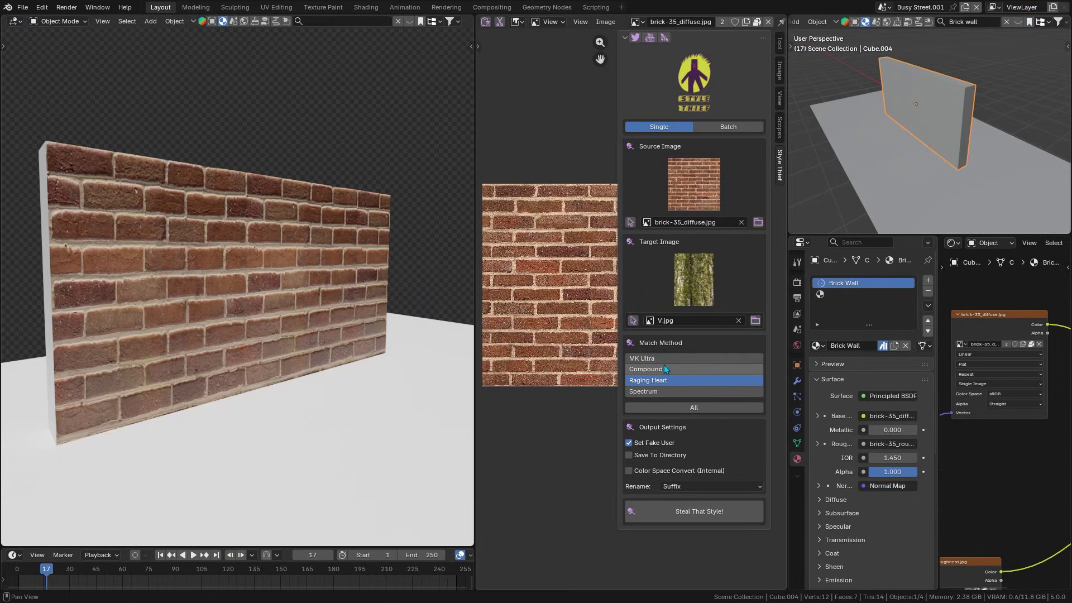
Run the MK Ultra style match on brick-35_diffuse.jpg with V.jpg as target.
{"action": "left_click", "coordinate": [666, 360]}
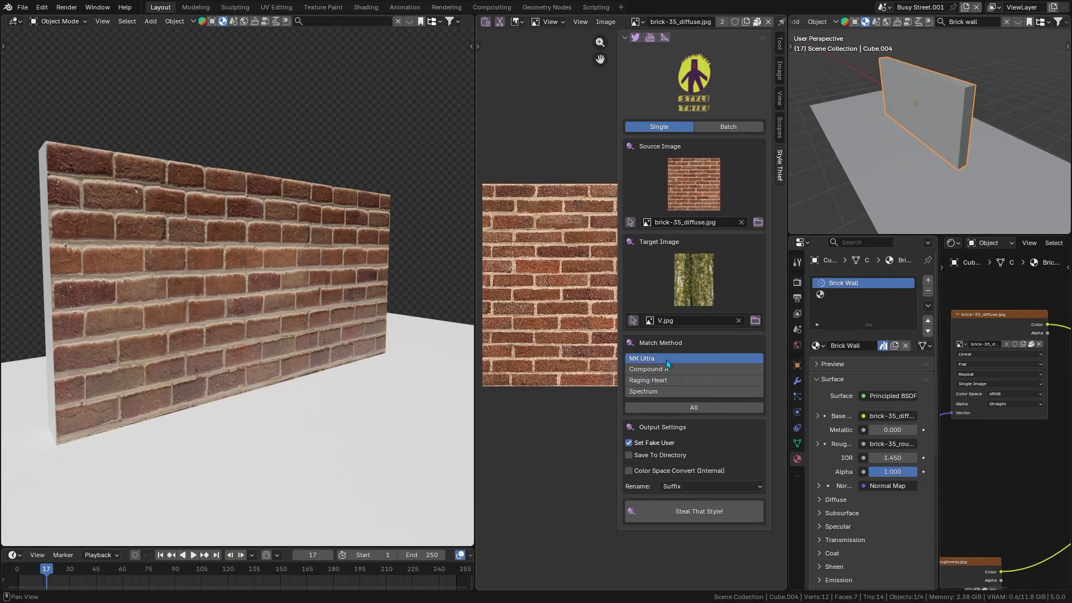
{"action": "left_click", "coordinate": [687, 513]}
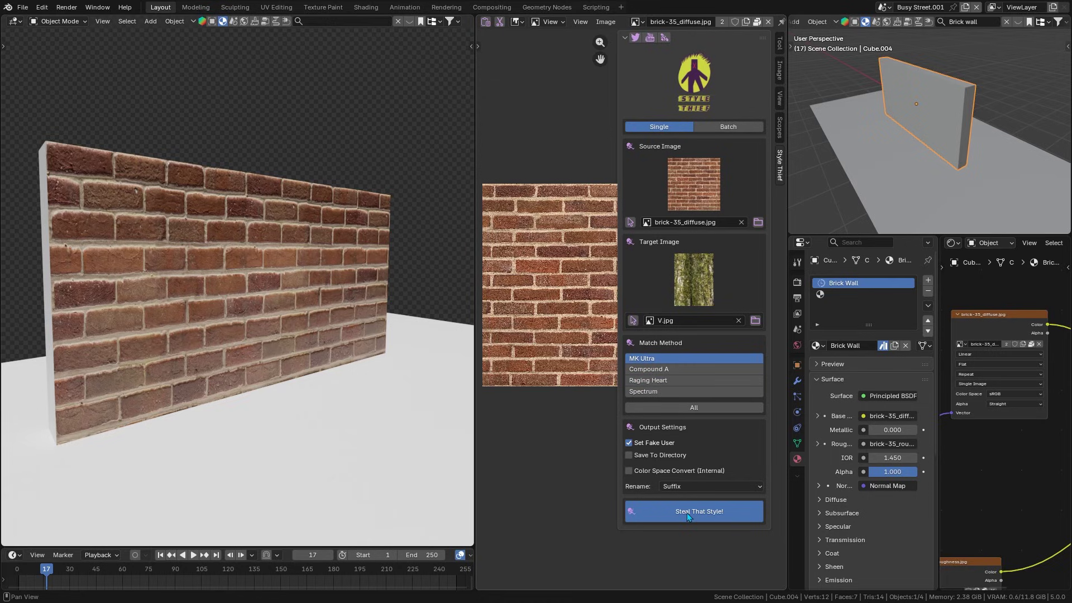